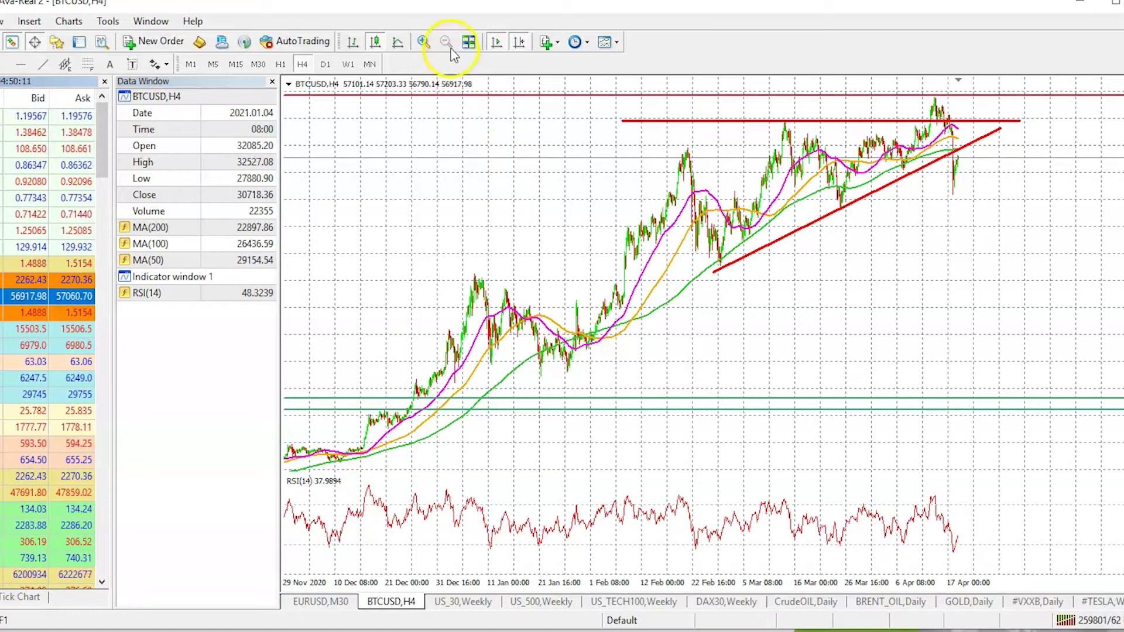
Switch the BTCUSD chart to the daily timeframe and enlarge the recent candles.
{"action": "left_click", "coordinate": [325, 65]}
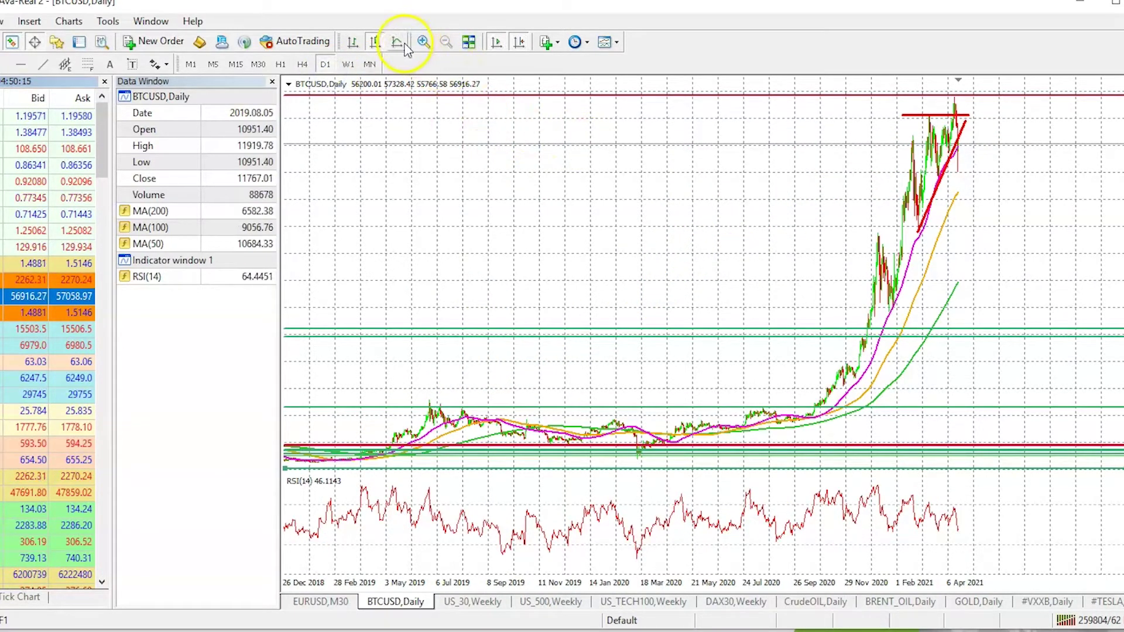
{"action": "left_click", "coordinate": [423, 43]}
{"action": "left_click", "coordinate": [423, 42]}
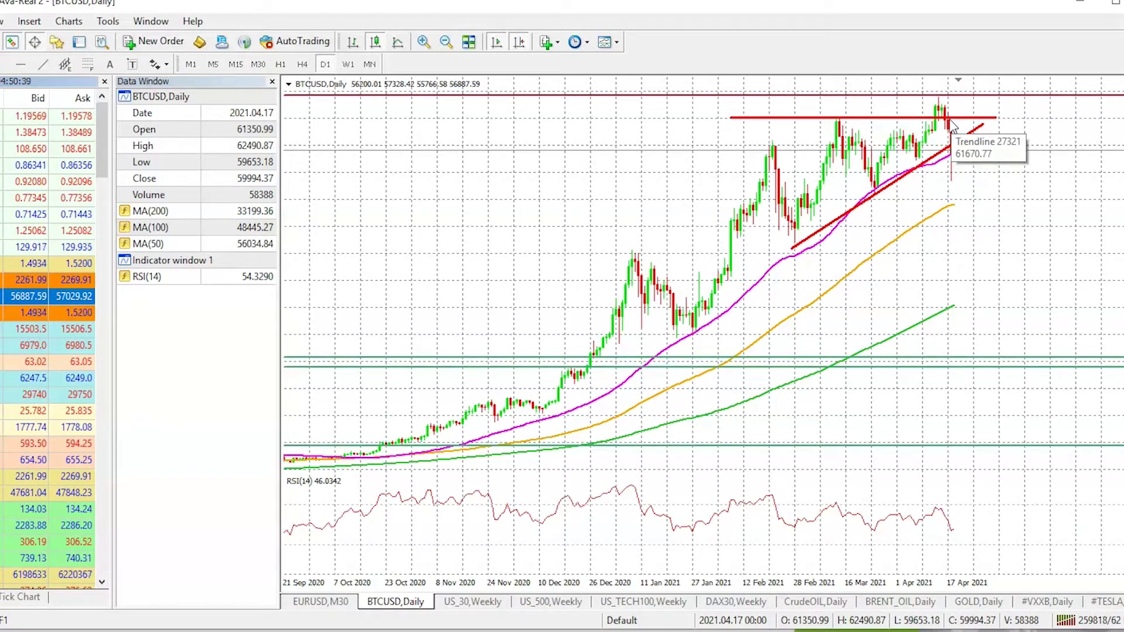
Delete the horizontal red trendline running across the March and April highs on the daily chart.
{"action": "left_click", "coordinate": [939, 96]}
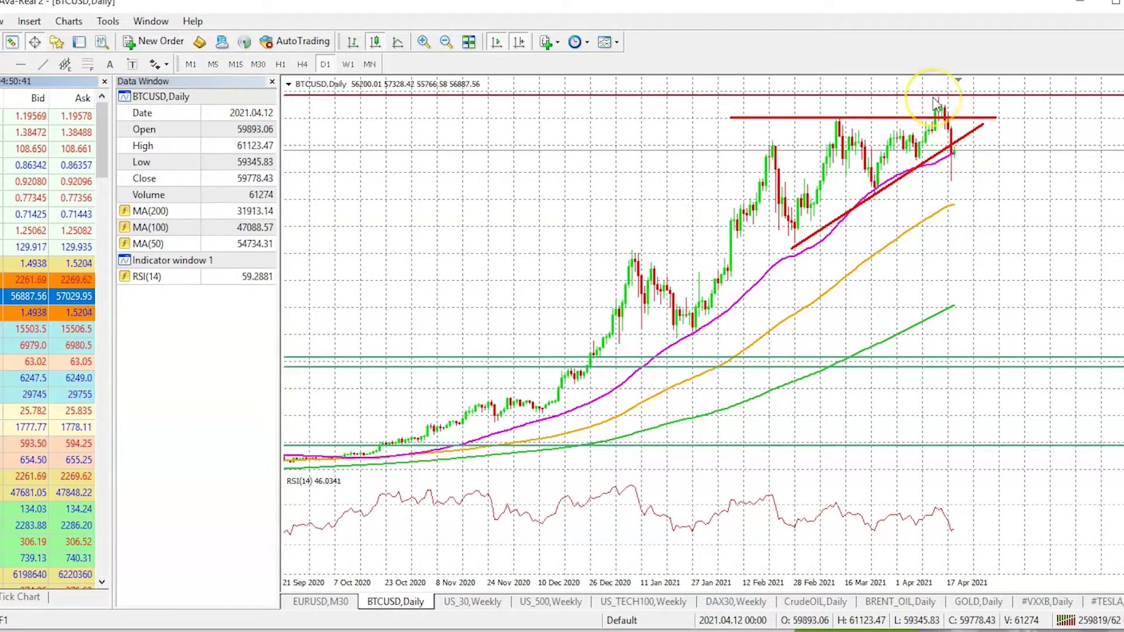
{"action": "left_click", "coordinate": [896, 117]}
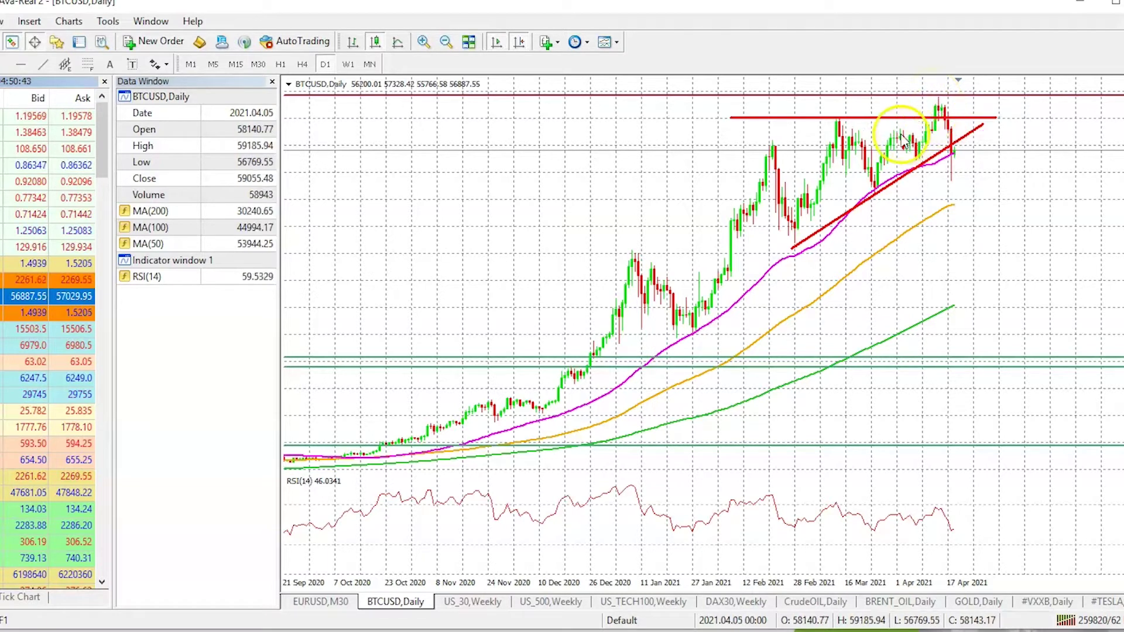
{"action": "left_click", "coordinate": [896, 119]}
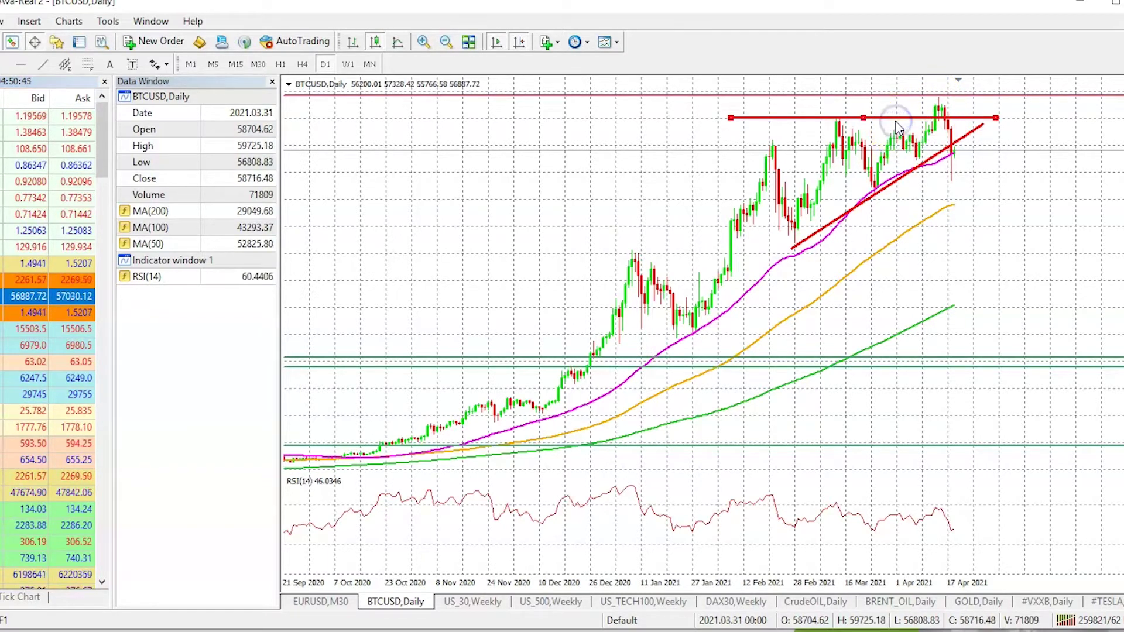
{"action": "key", "text": "Delete"}
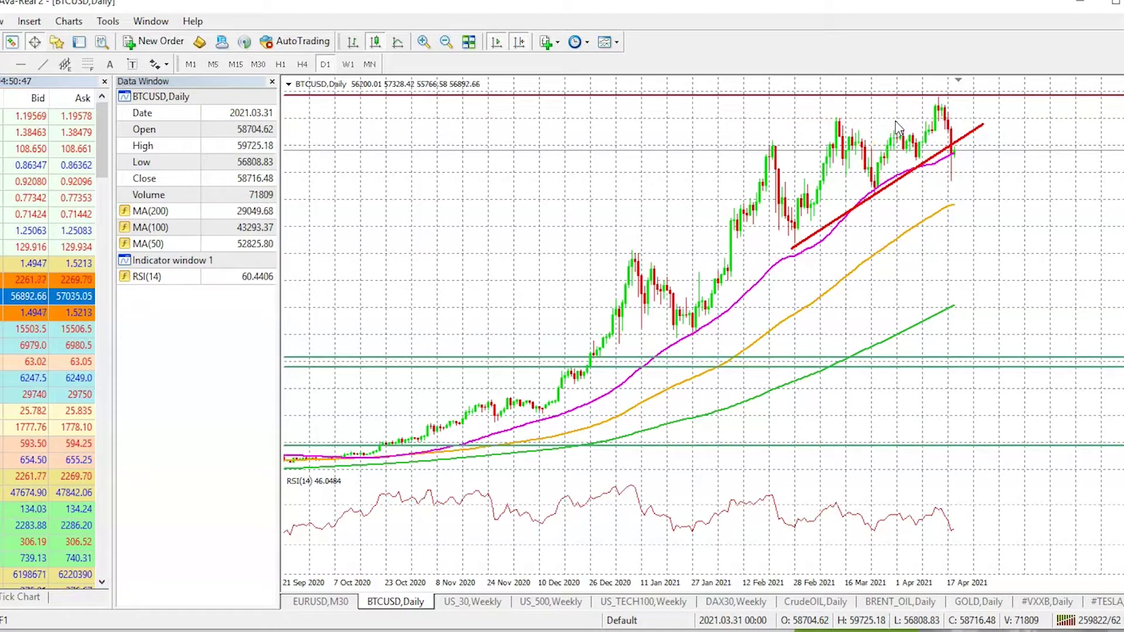
{"action": "left_click", "coordinate": [896, 185]}
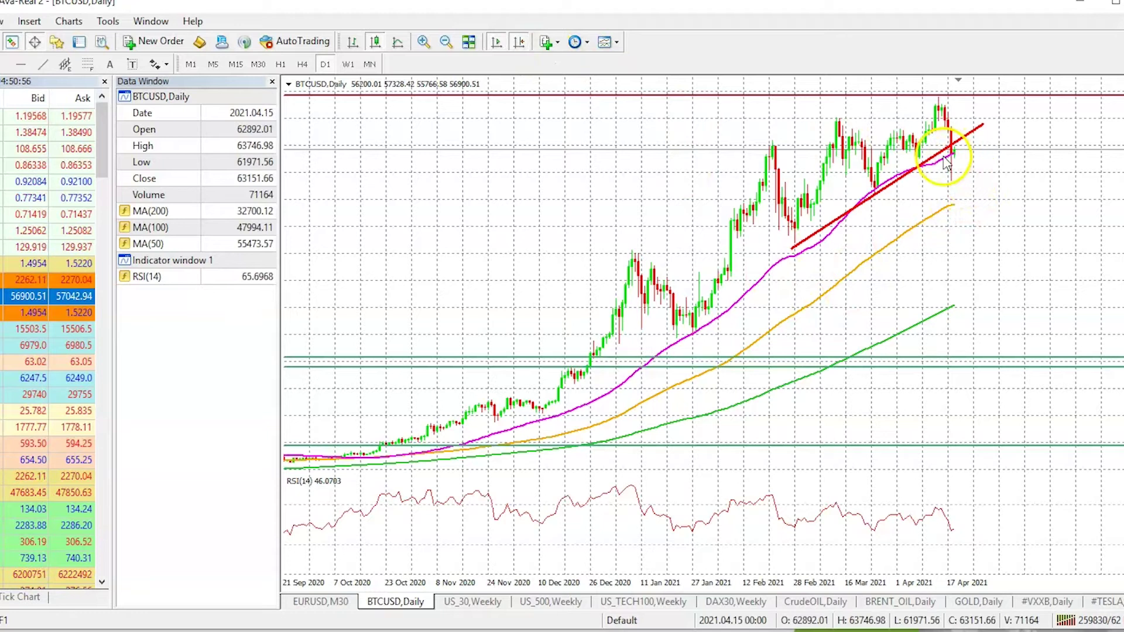
Examine the 50-period moving average and the rising trendline around the latest daily candles, both close up and in wider context.
{"action": "left_click", "coordinate": [423, 42]}
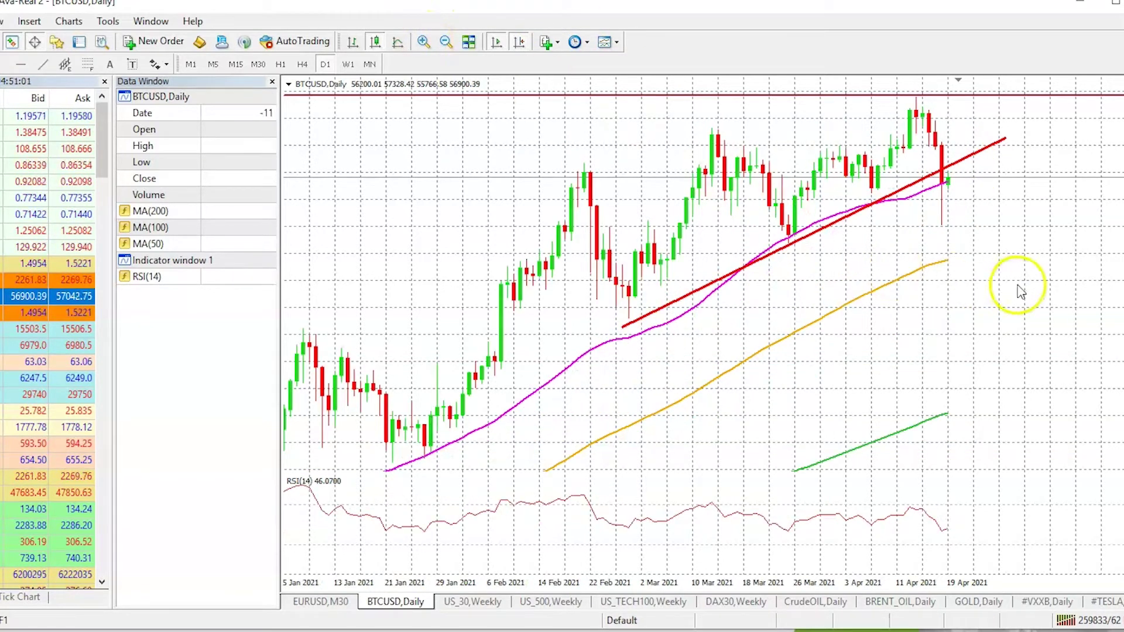
{"action": "mouse_move", "coordinate": [933, 193]}
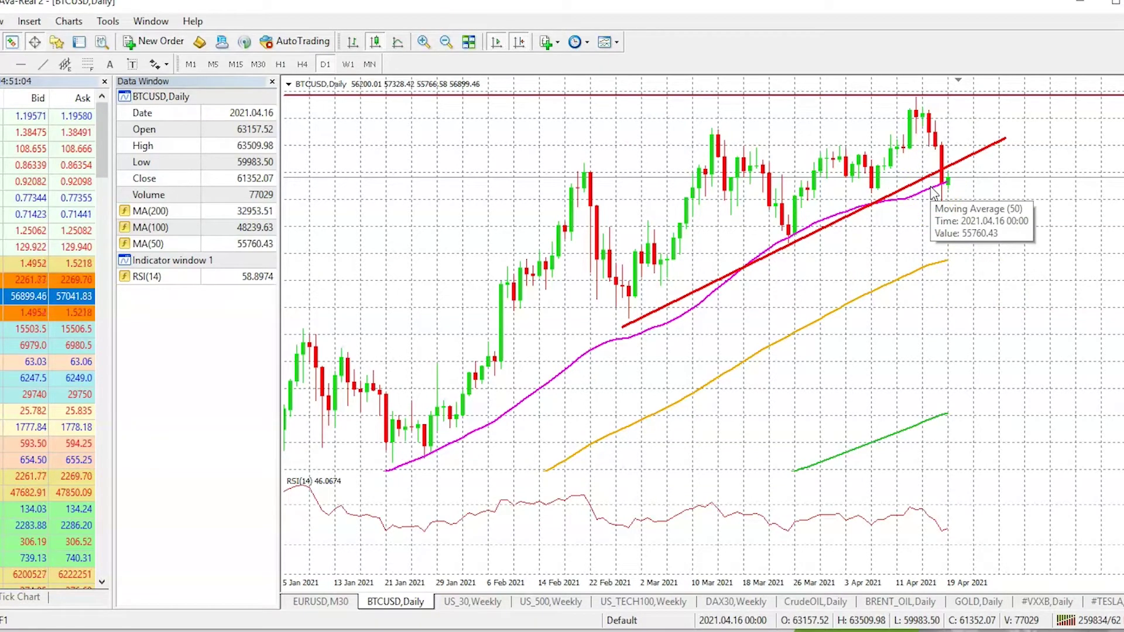
{"action": "left_click", "coordinate": [931, 221]}
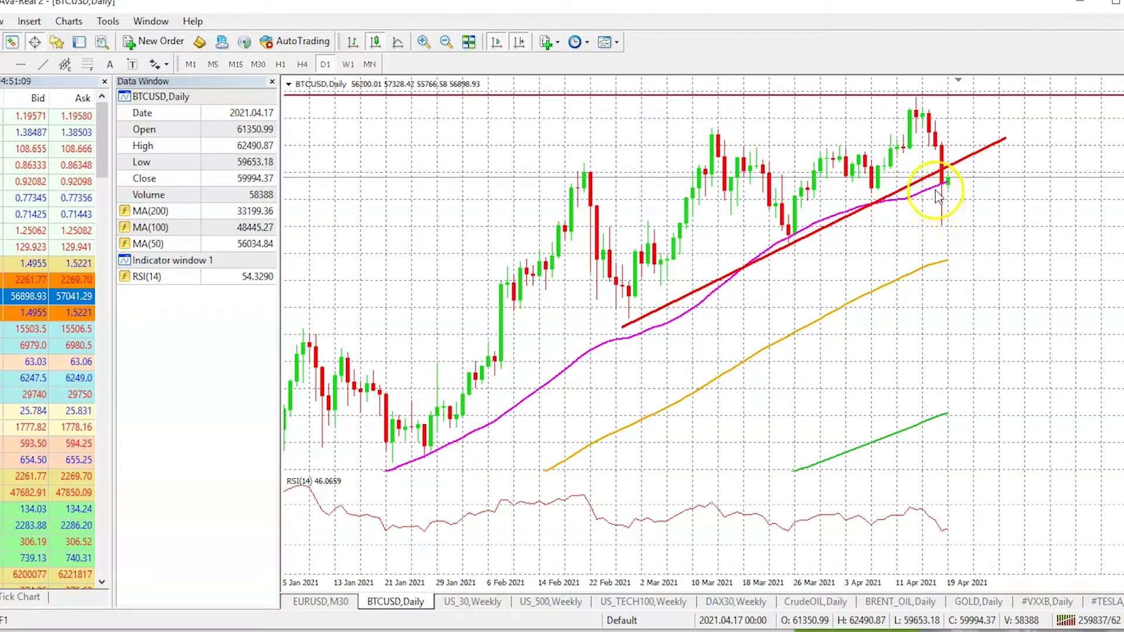
{"action": "mouse_move", "coordinate": [944, 189]}
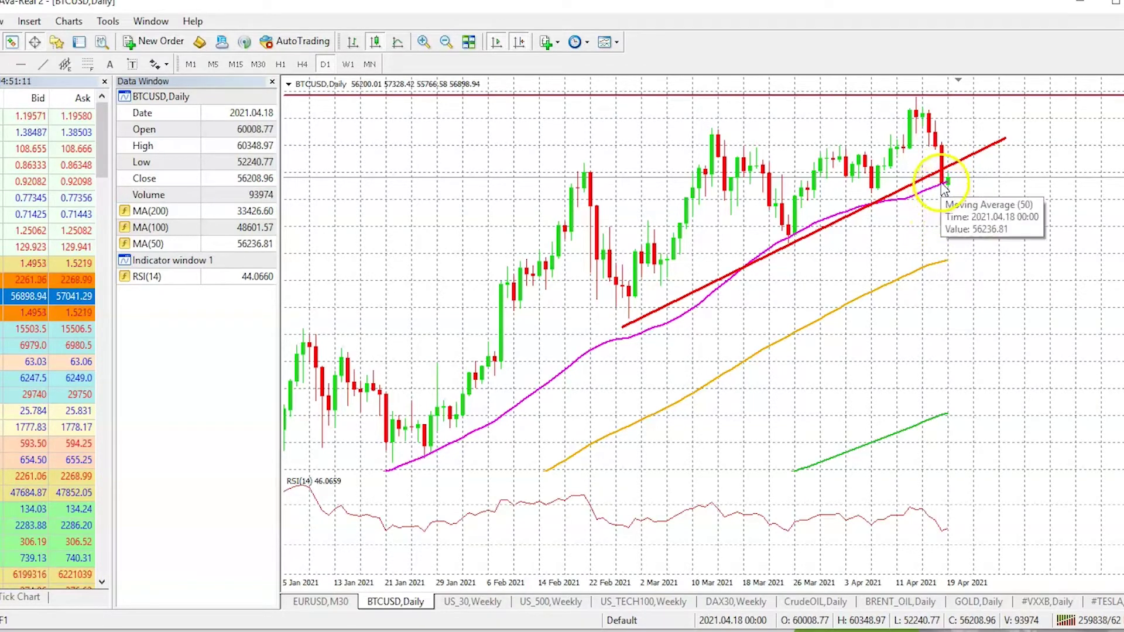
{"action": "left_click", "coordinate": [445, 42]}
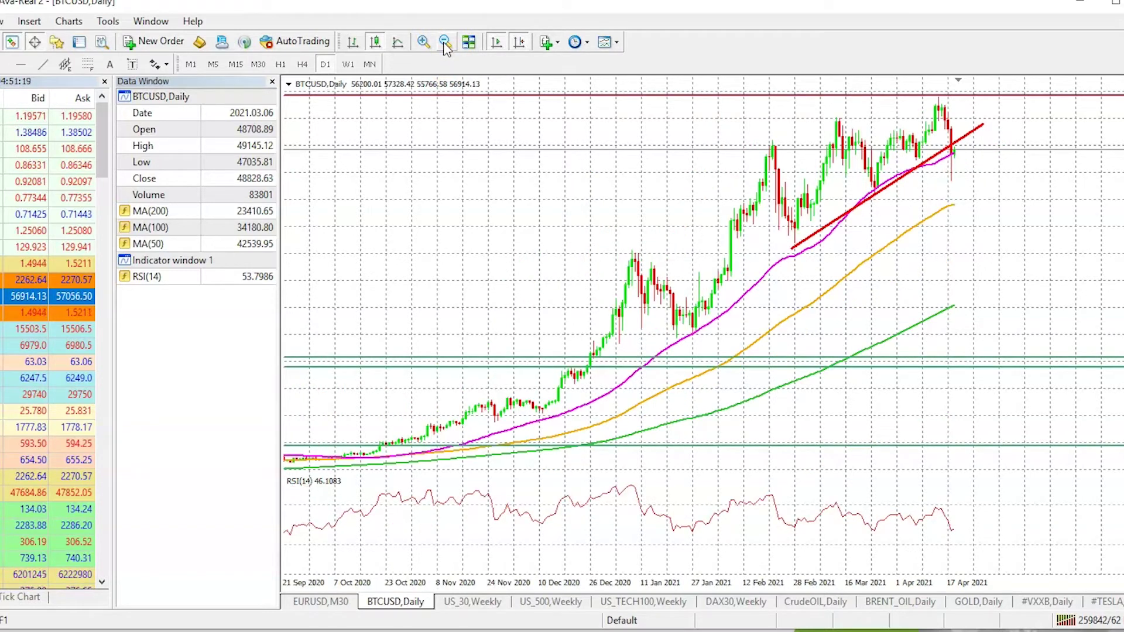
{"action": "left_click", "coordinate": [422, 42]}
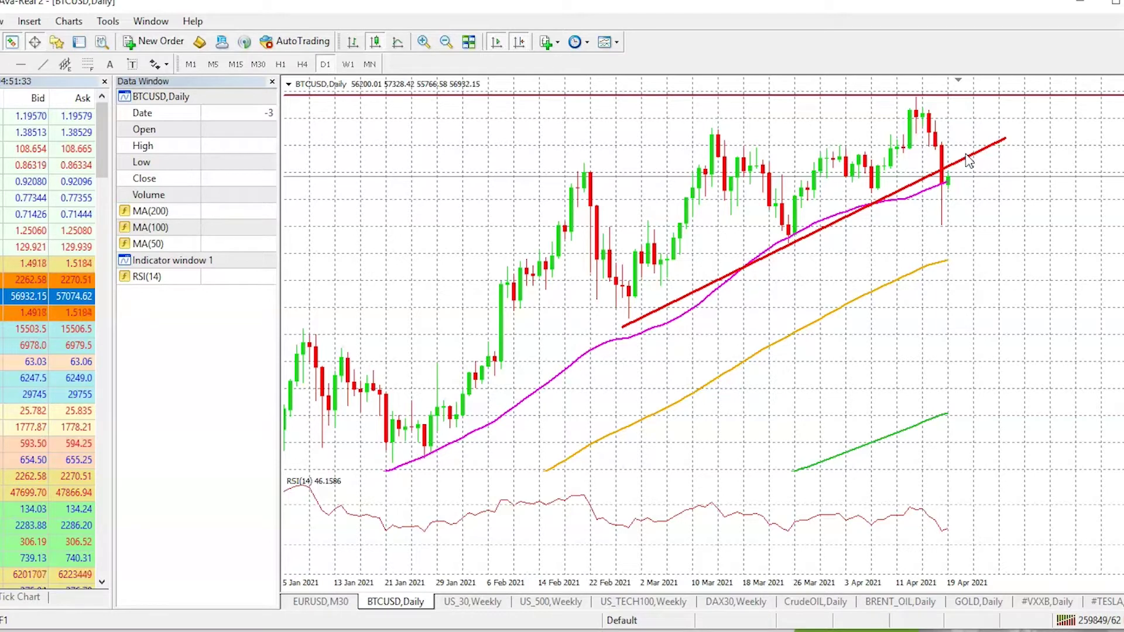
{"action": "left_click", "coordinate": [928, 188]}
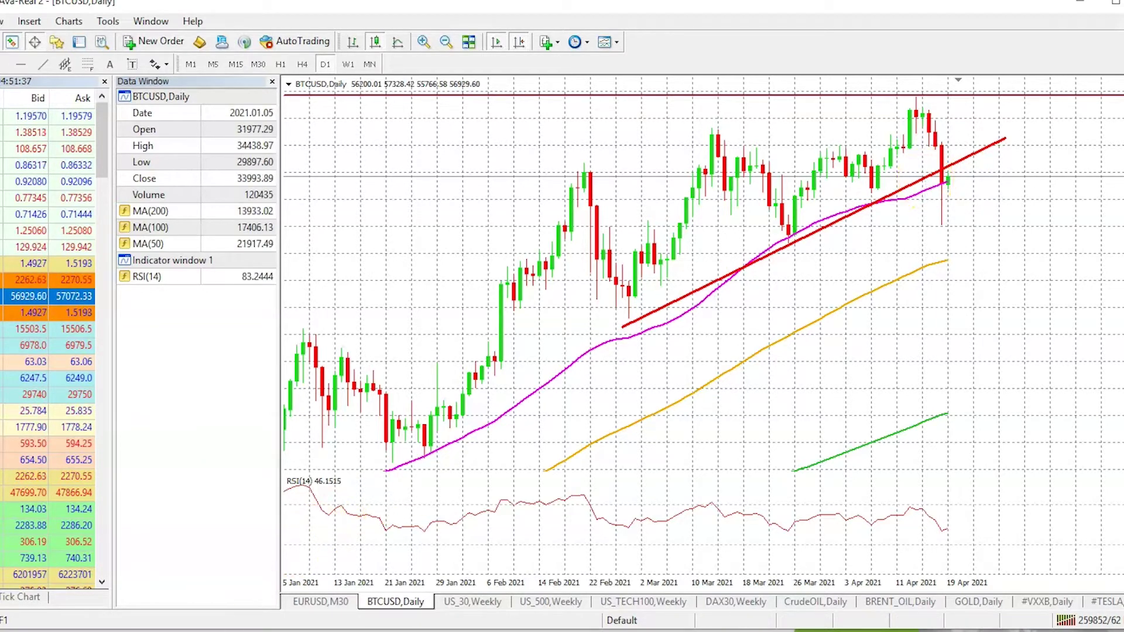
Inspect a magnified view of the latest daily candles where they cross the rising red trendline and the 50-period moving average.
{"action": "left_click", "coordinate": [961, 176]}
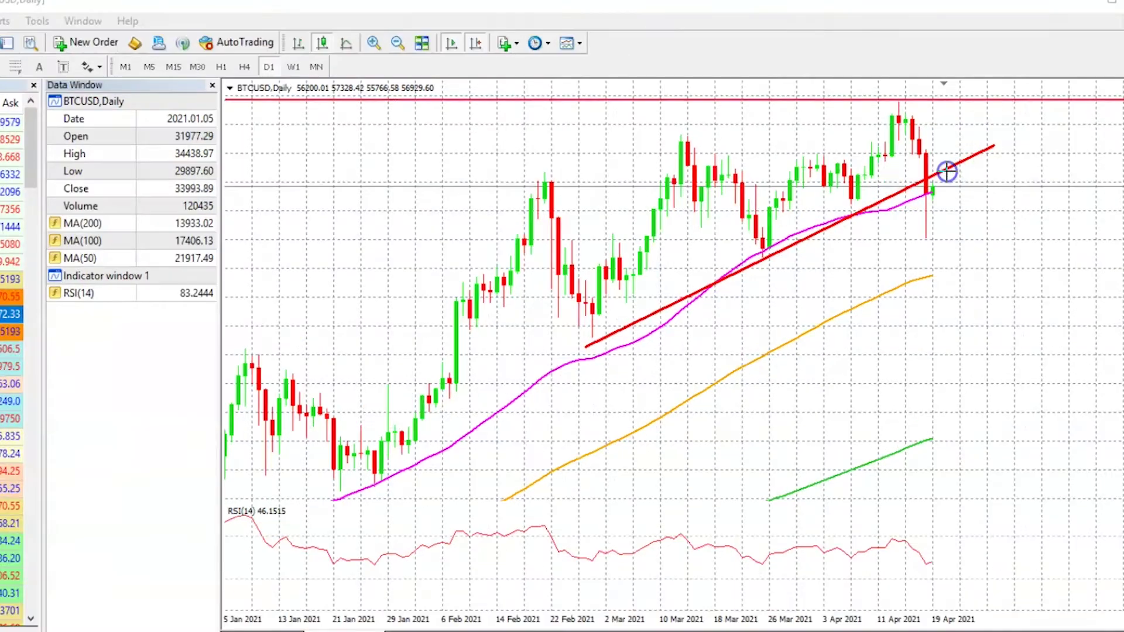
{"action": "left_click", "coordinate": [954, 188]}
{"action": "left_click", "coordinate": [915, 205]}
{"action": "left_click", "coordinate": [927, 196]}
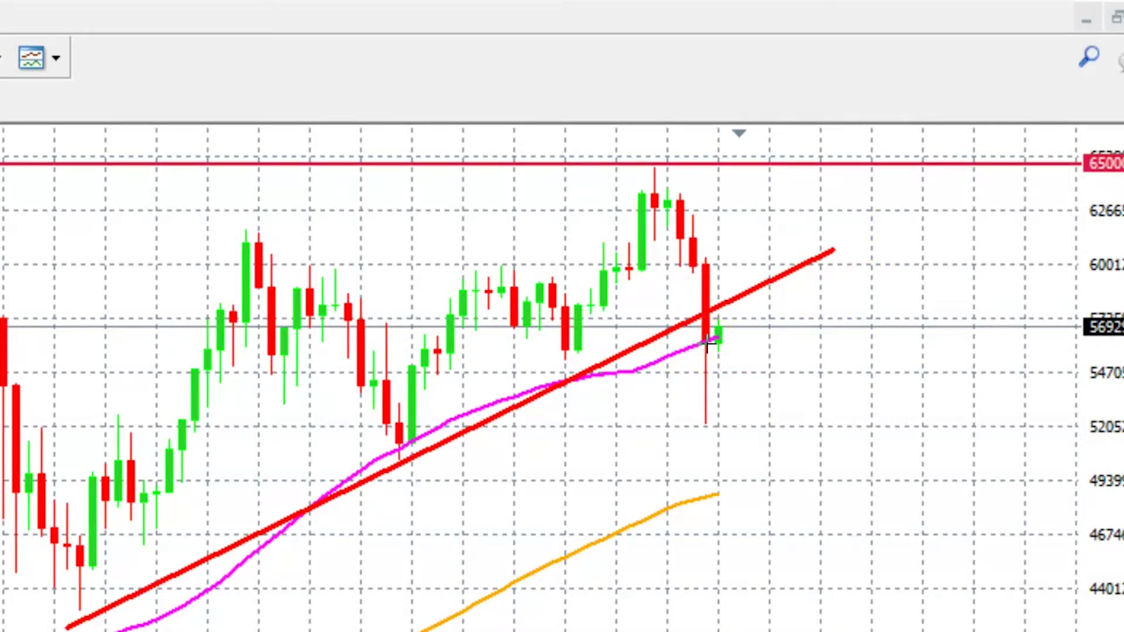
{"action": "left_click", "coordinate": [720, 514]}
{"action": "left_click", "coordinate": [745, 310]}
{"action": "left_click", "coordinate": [710, 321]}
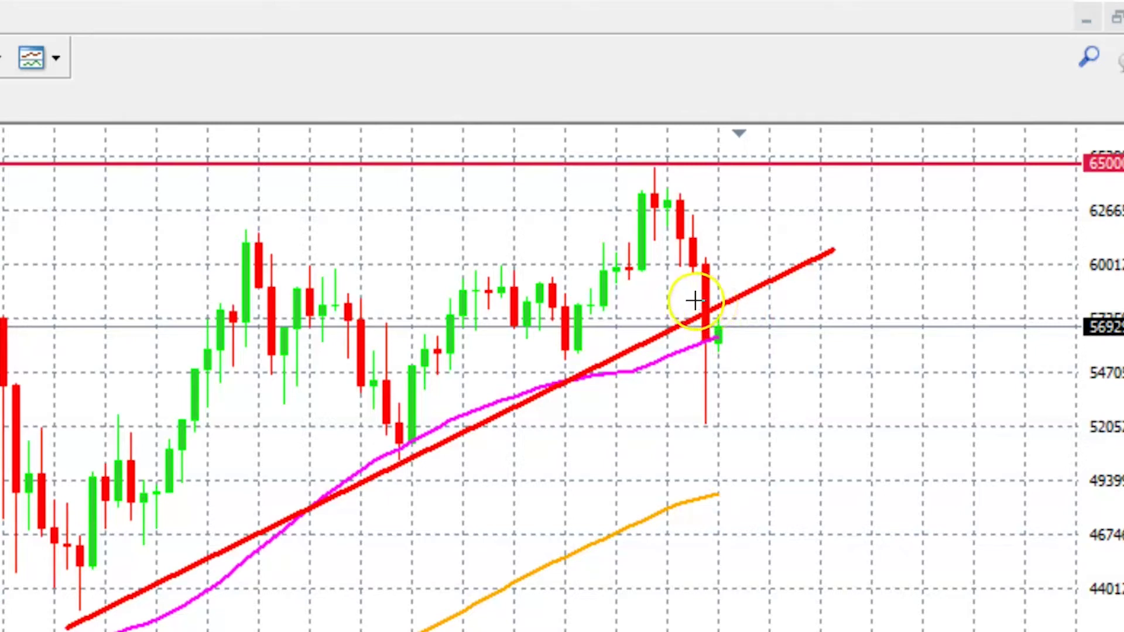
{"action": "left_click", "coordinate": [223, 592]}
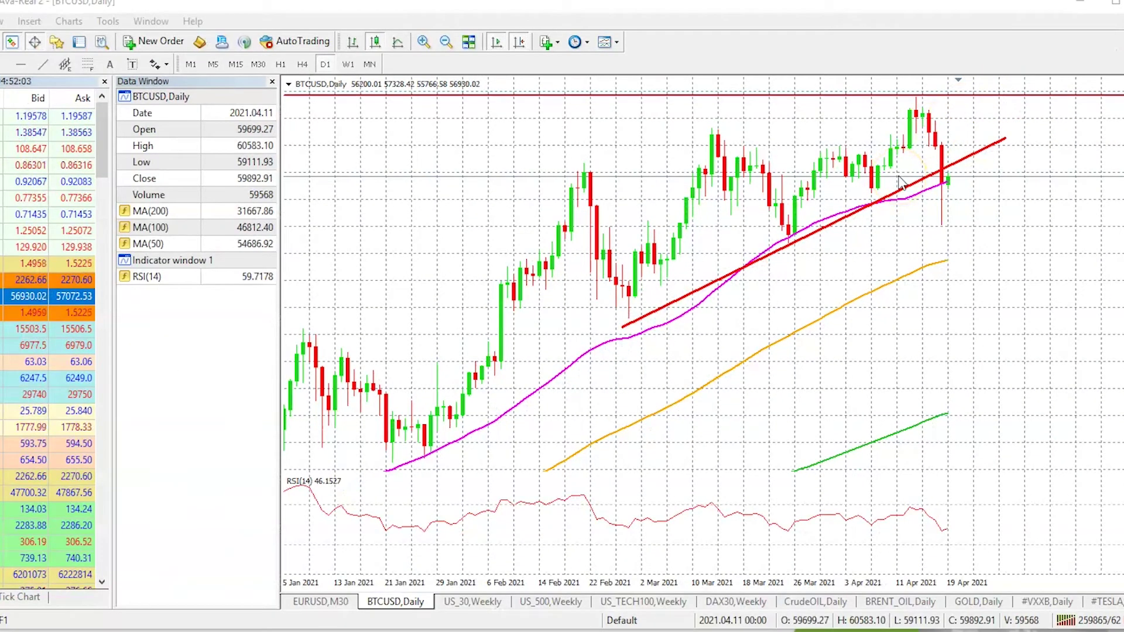
{"action": "left_click", "coordinate": [949, 183]}
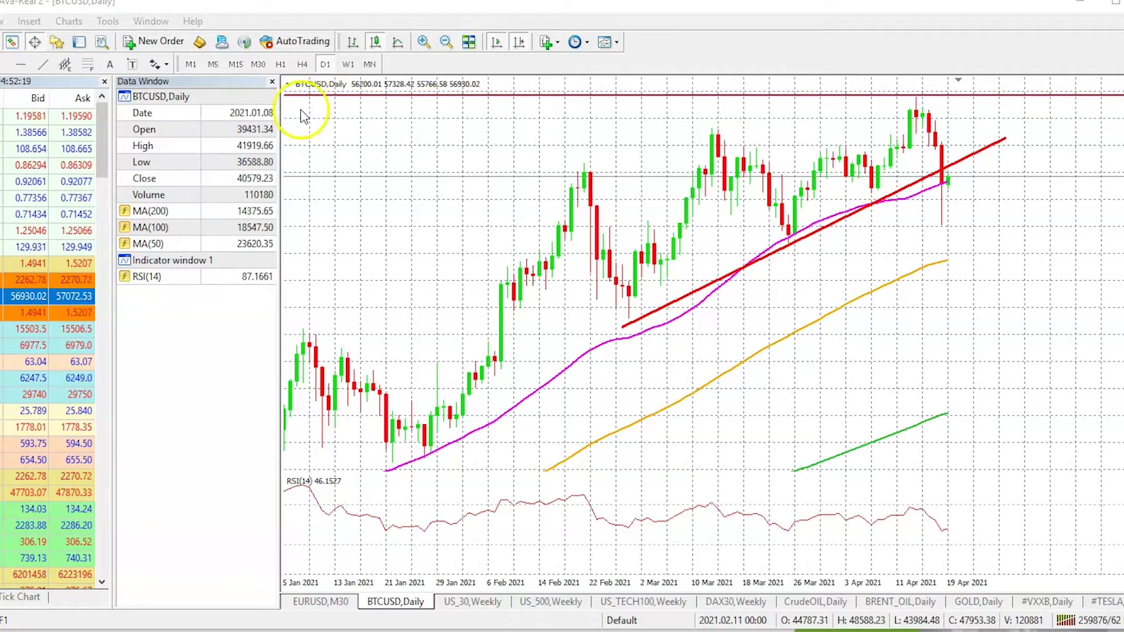
Switch the BTCUSD chart to H4 and review price against the rising trendline and moving averages over a wider history.
{"action": "left_click", "coordinate": [303, 64]}
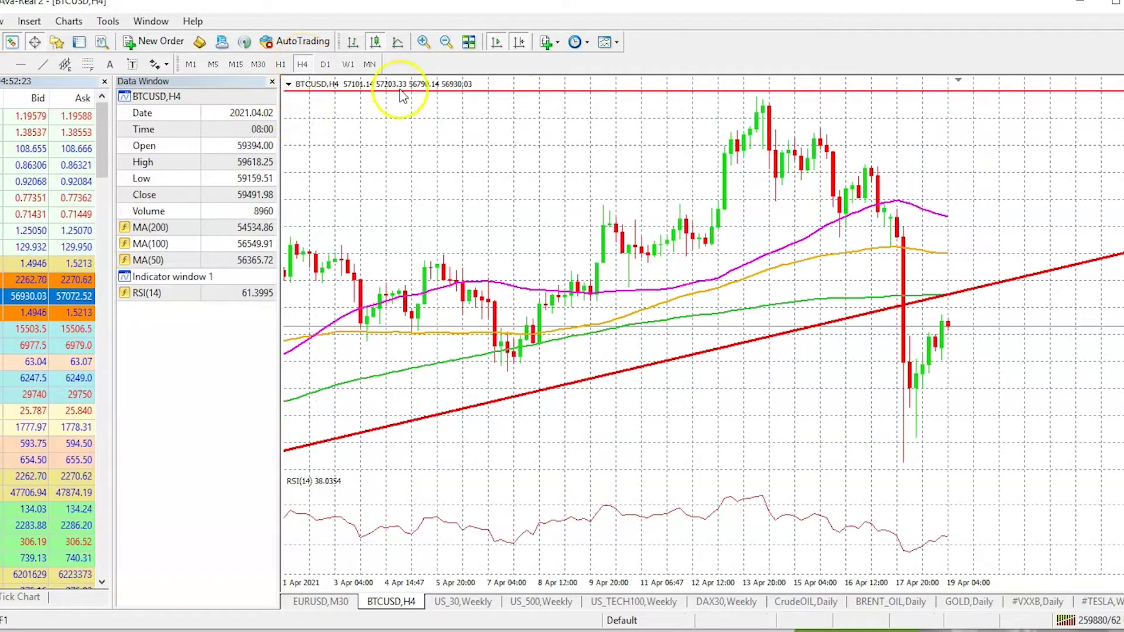
{"action": "left_click", "coordinate": [445, 43]}
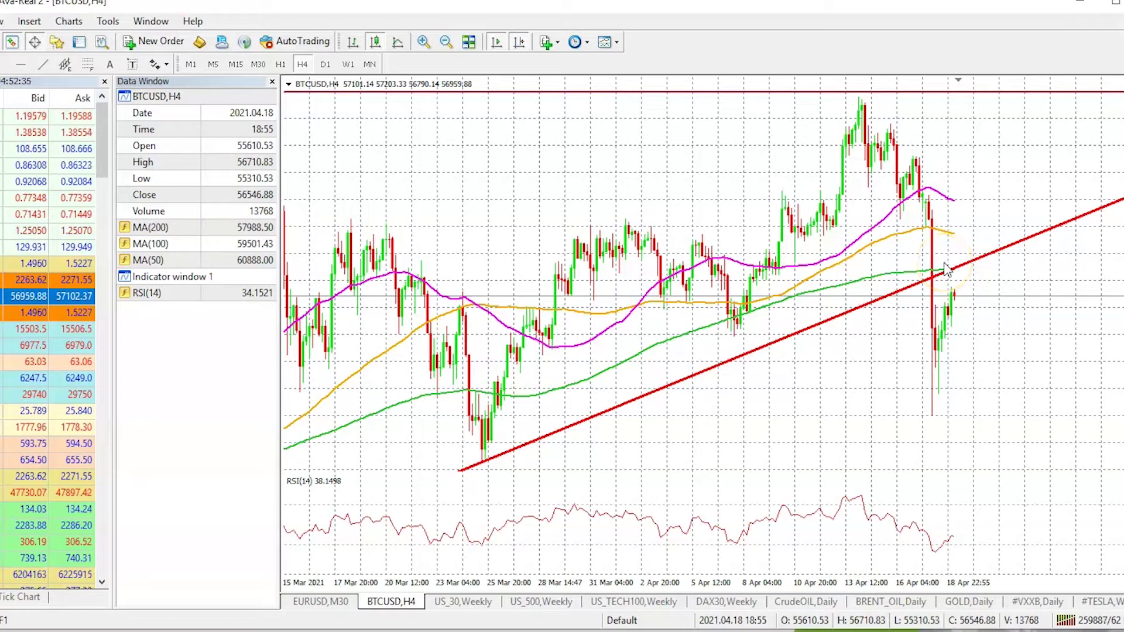
{"action": "left_click", "coordinate": [448, 43]}
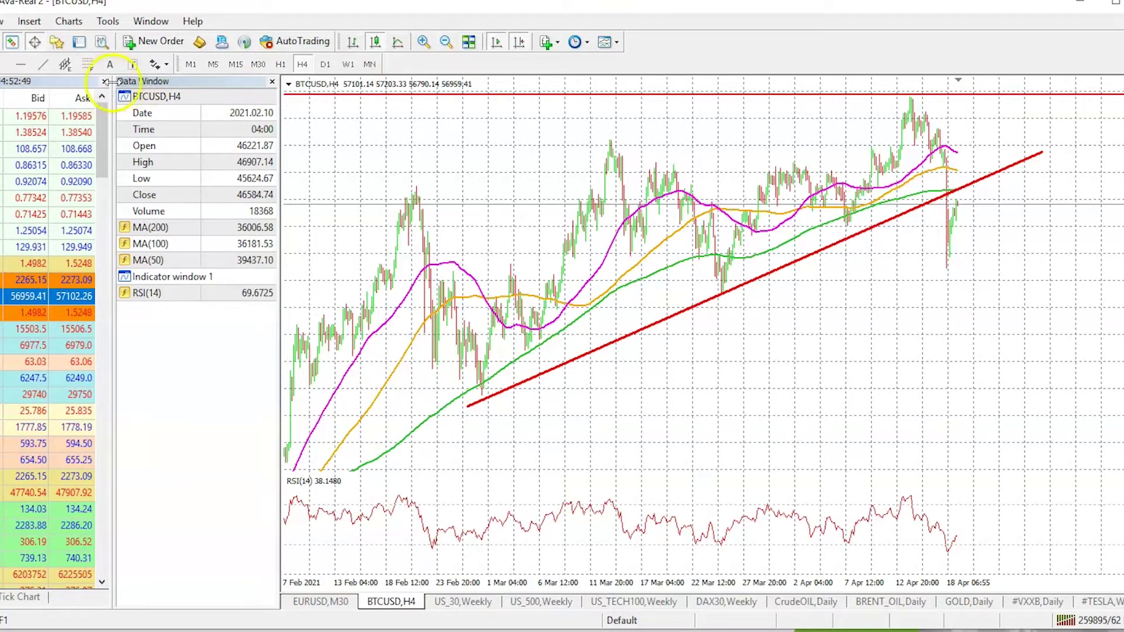
Switch the BTCUSD chart to M30 and check the 50-period moving average beside the latest candles.
{"action": "left_click", "coordinate": [267, 69]}
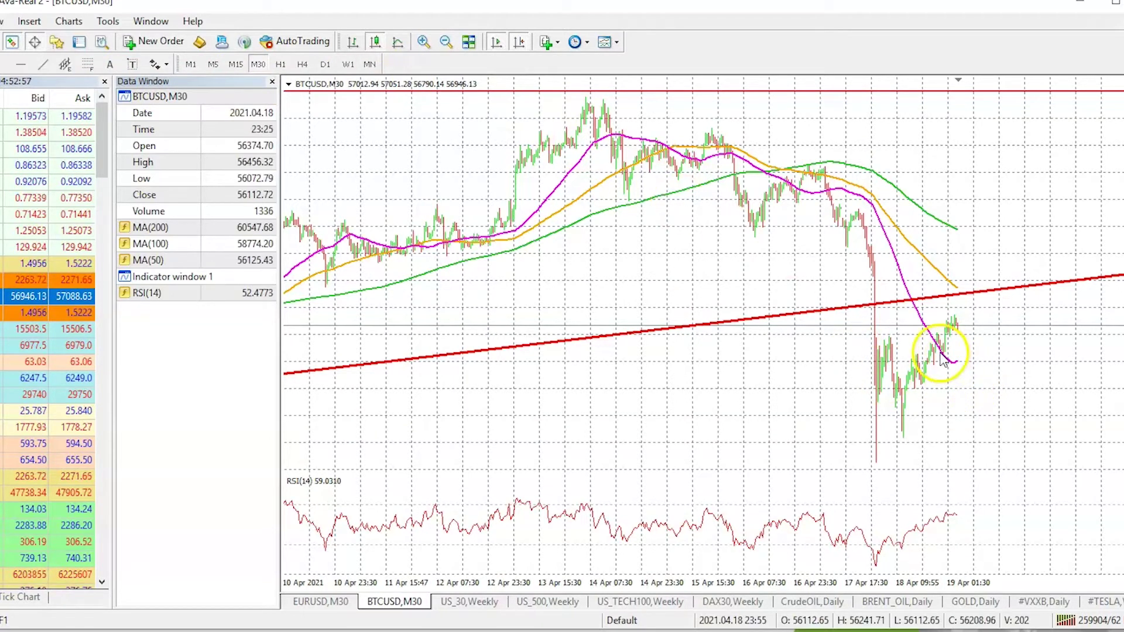
{"action": "mouse_move", "coordinate": [942, 358]}
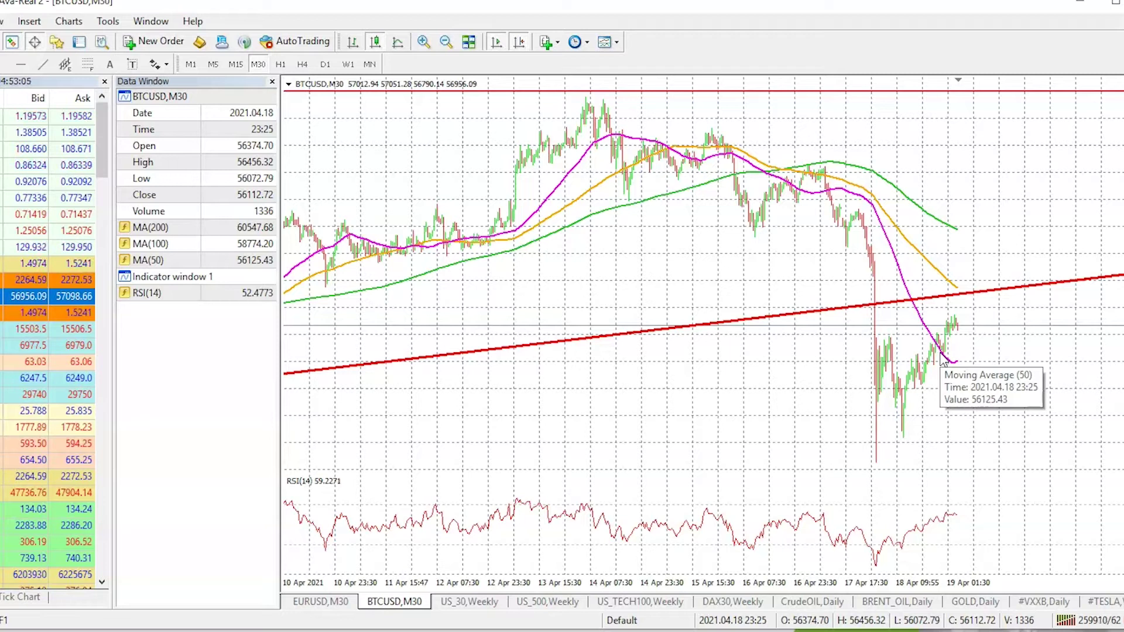
{"action": "left_click", "coordinate": [947, 355]}
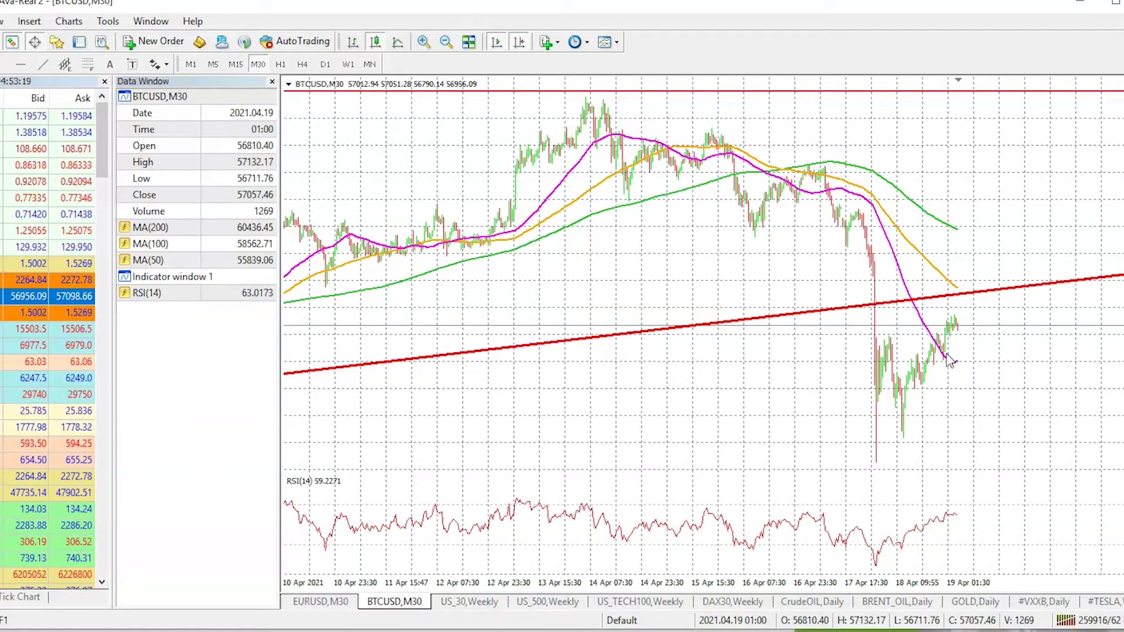
{"action": "mouse_move", "coordinate": [952, 366]}
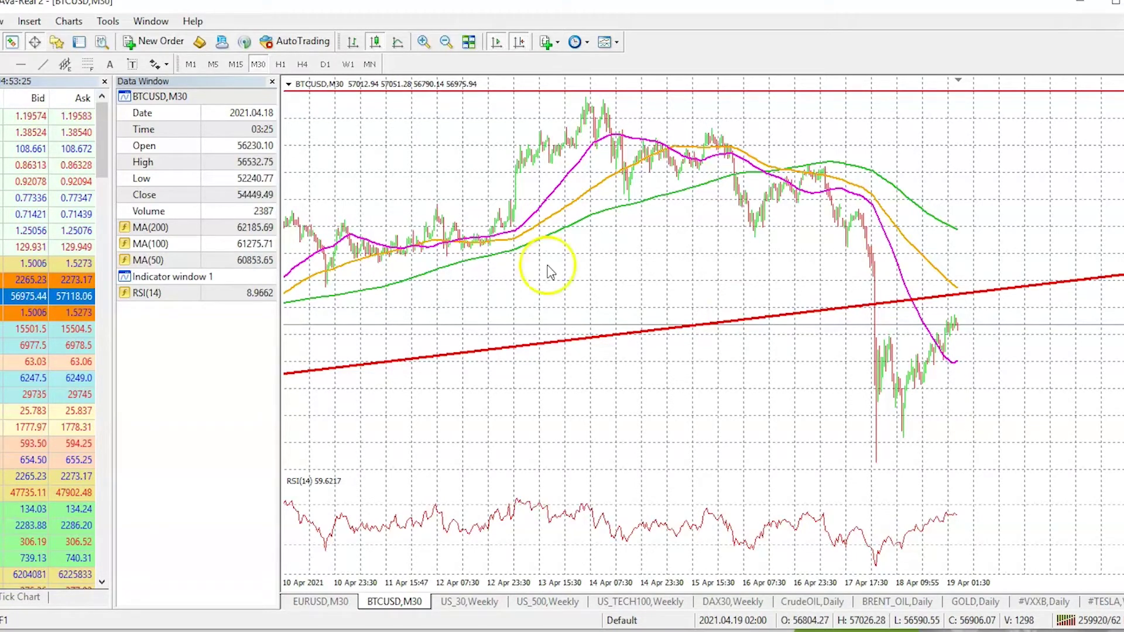
Compare the rising trendline's level near the latest price on the H4 and daily timeframes.
{"action": "left_click", "coordinate": [303, 64]}
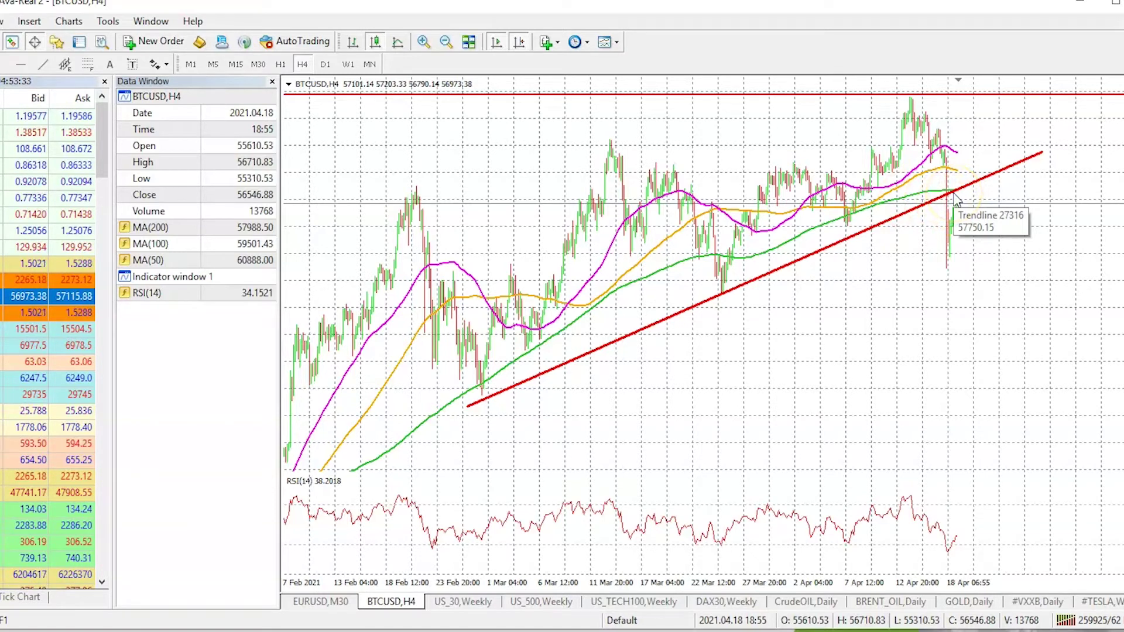
{"action": "left_click", "coordinate": [325, 64]}
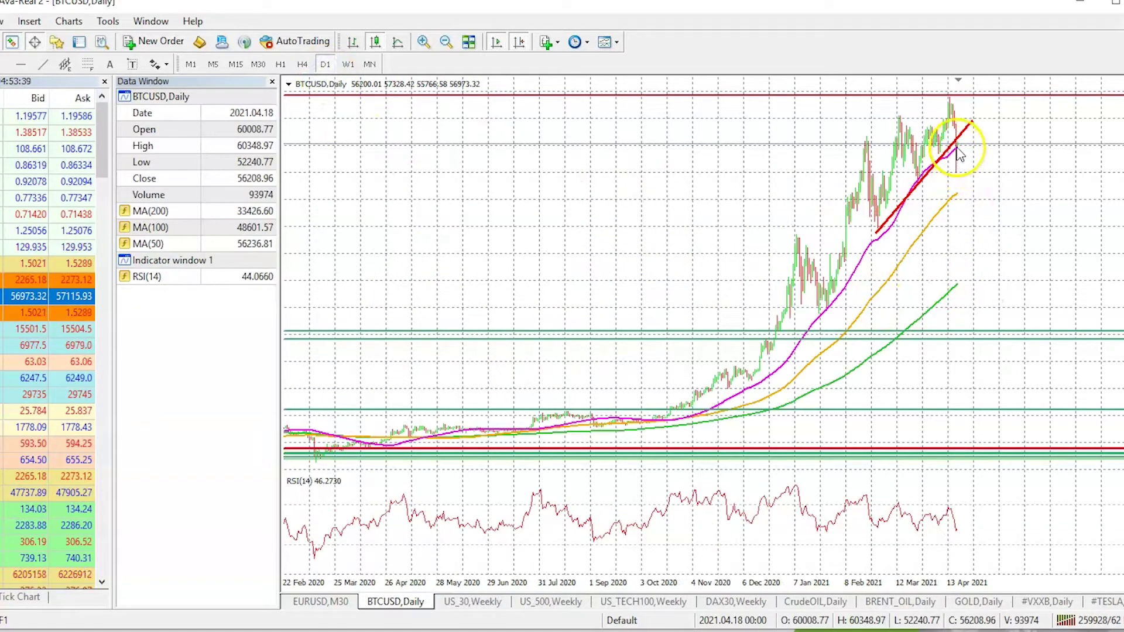
{"action": "mouse_move", "coordinate": [958, 151]}
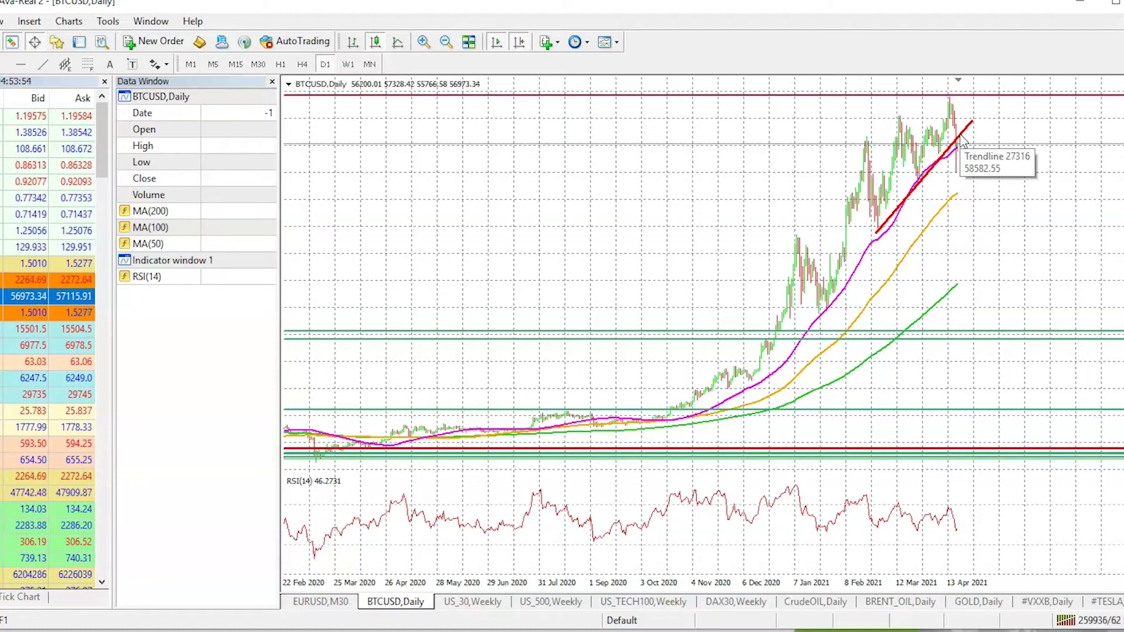
Delete the rising red trendline under the February to April lows on the daily chart.
{"action": "left_click", "coordinate": [865, 163]}
{"action": "left_click", "coordinate": [986, 181]}
{"action": "left_click", "coordinate": [939, 154]}
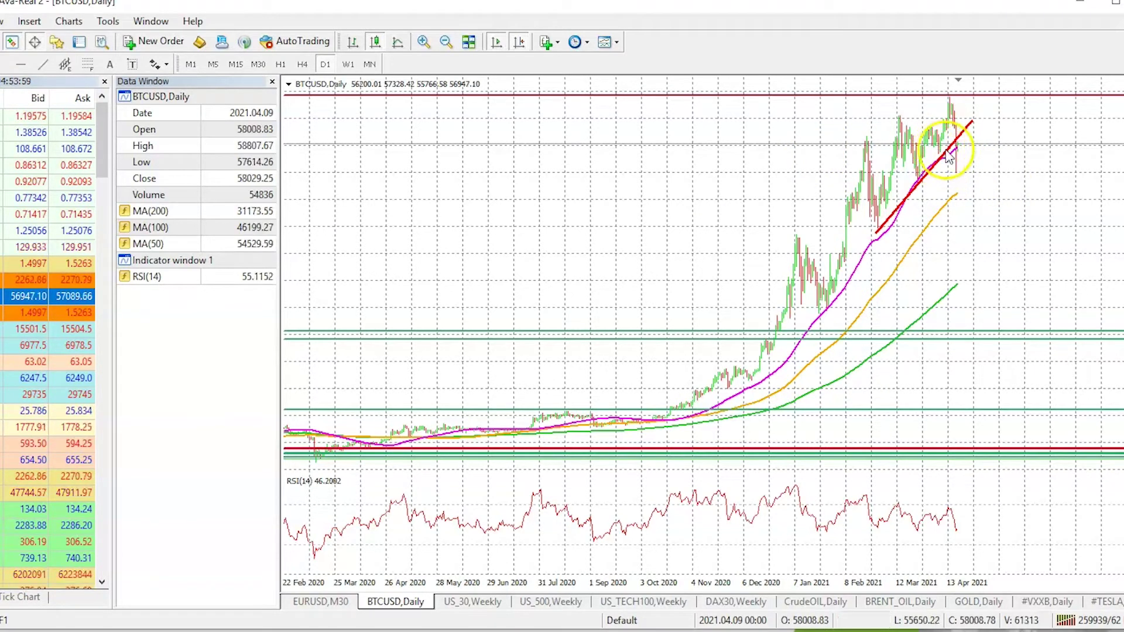
{"action": "double_click", "coordinate": [945, 152]}
{"action": "key", "text": "Delete"}
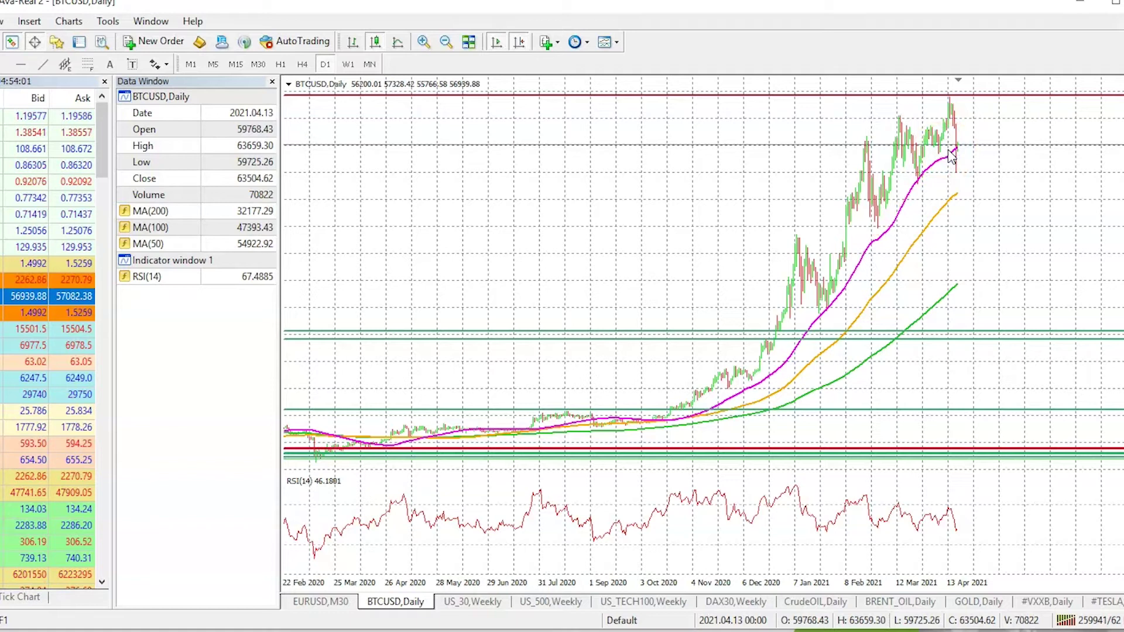
Place two closely spaced horizontal lines as a support zone just below the late-March and mid-April lows.
{"action": "left_click", "coordinate": [865, 213]}
{"action": "left_click", "coordinate": [640, 106]}
{"action": "left_click", "coordinate": [31, 64]}
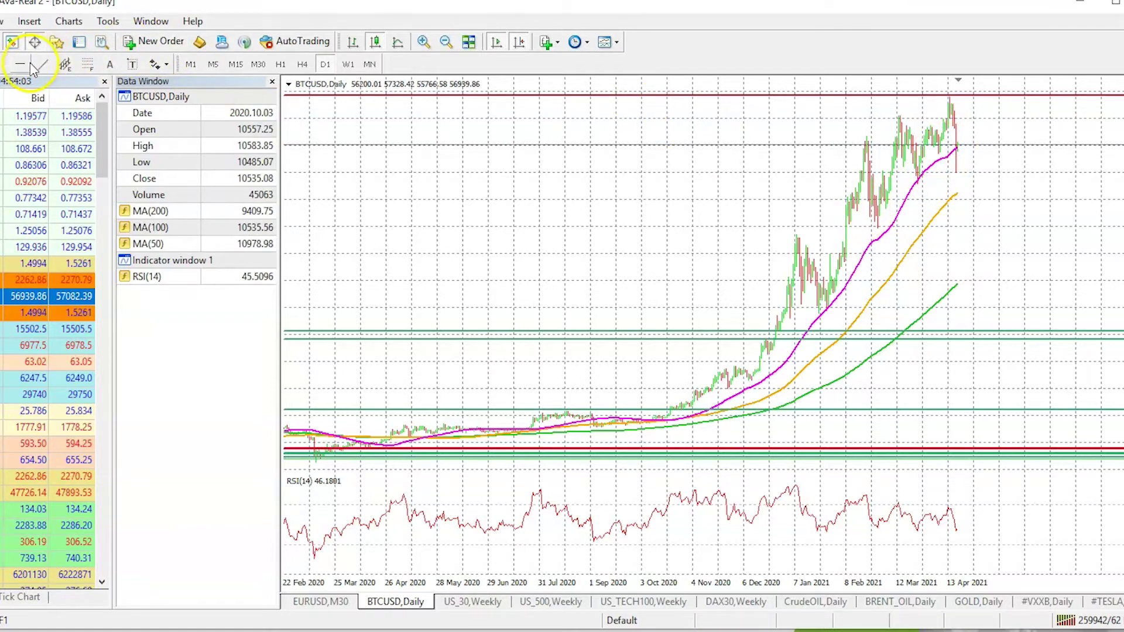
{"action": "left_click", "coordinate": [924, 185]}
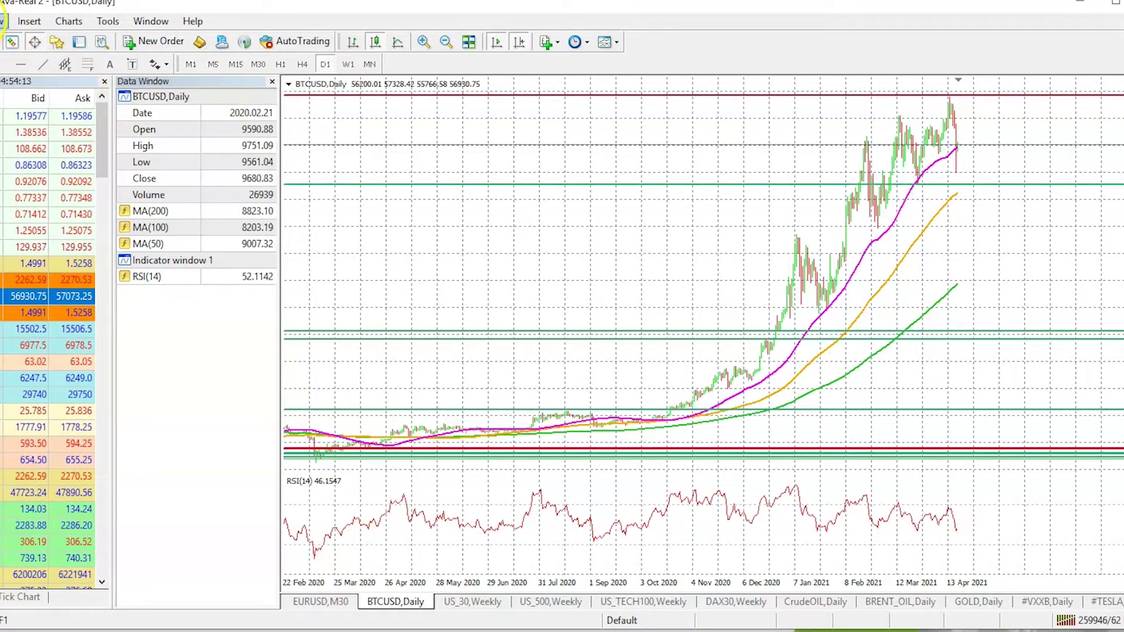
{"action": "left_click", "coordinate": [20, 66]}
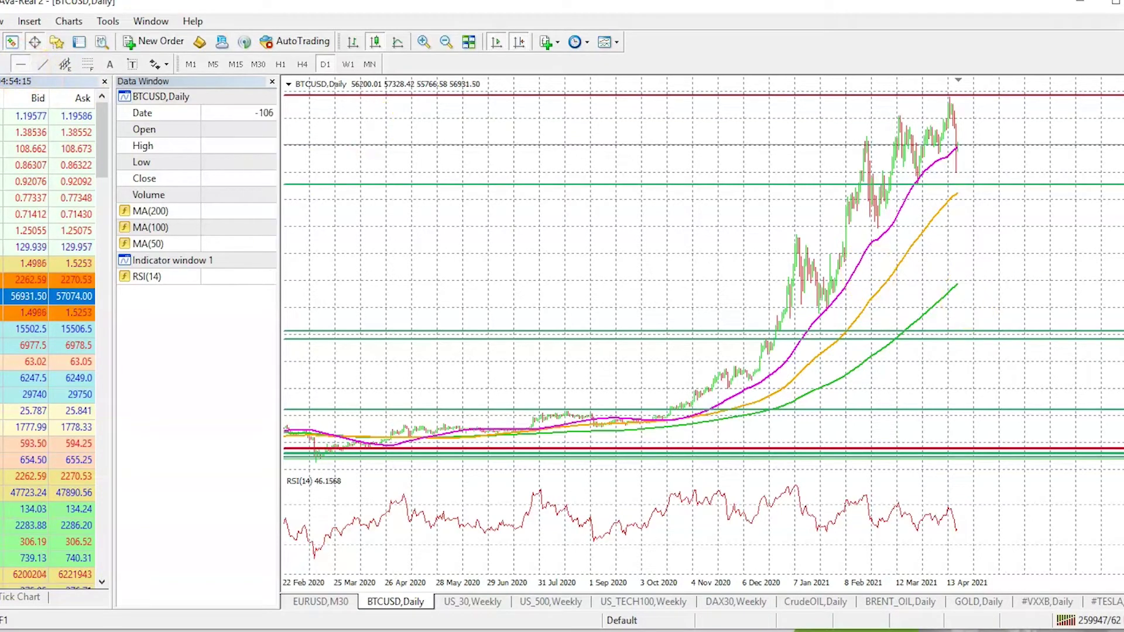
{"action": "left_click", "coordinate": [937, 175]}
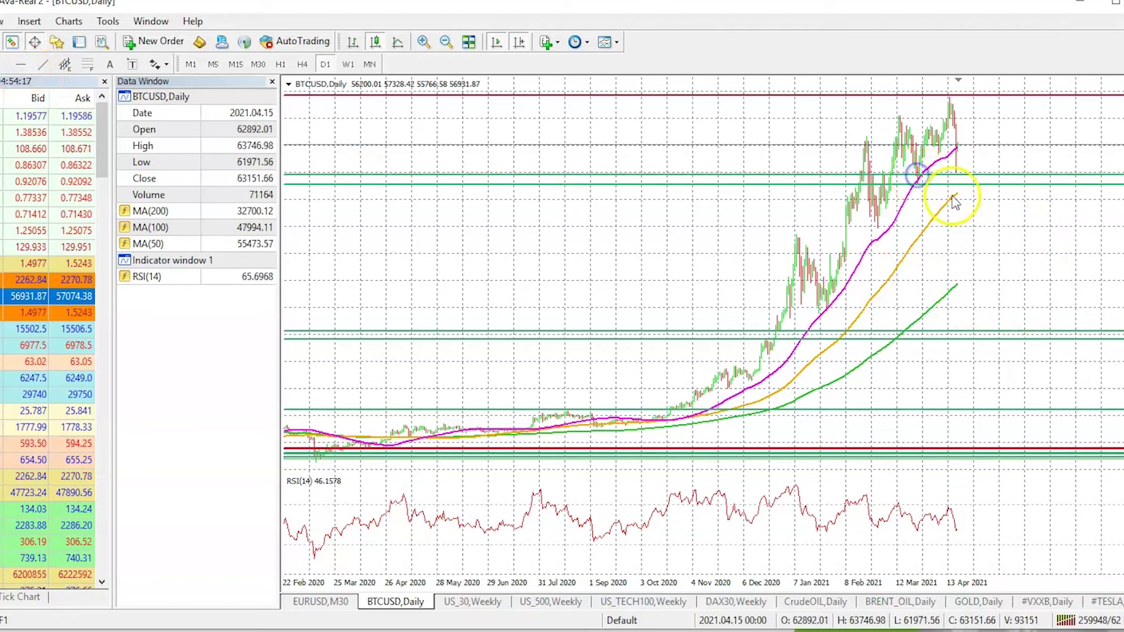
Switch the BTCUSD chart to M30 and compare the latest candles with the 50-, 100- and 200-period moving averages.
{"action": "left_click", "coordinate": [258, 65]}
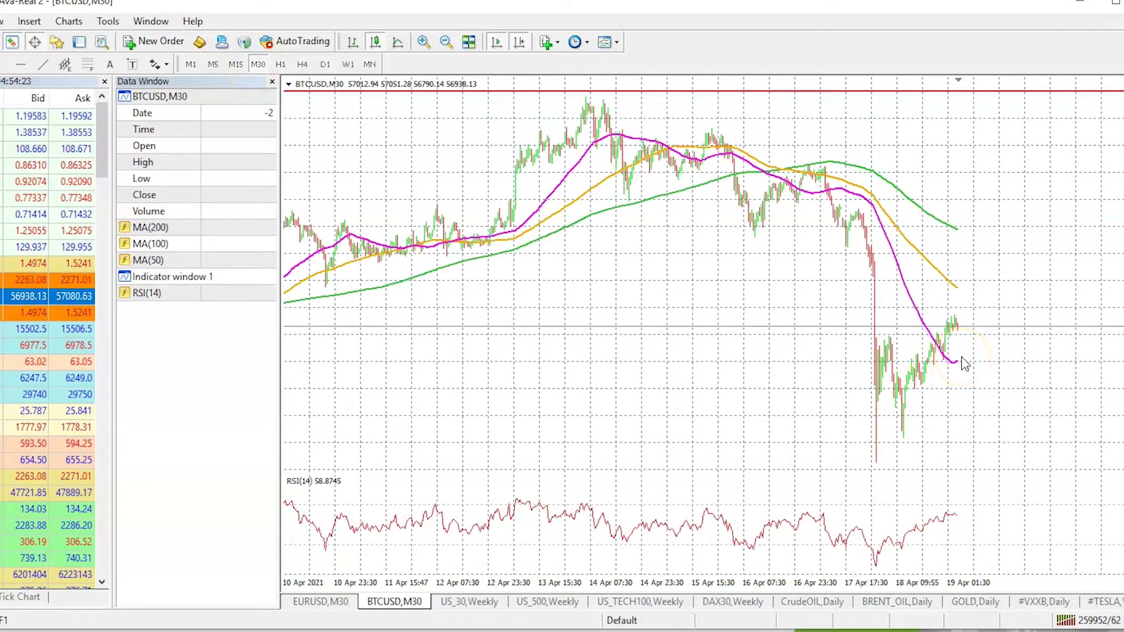
{"action": "left_click", "coordinate": [964, 313]}
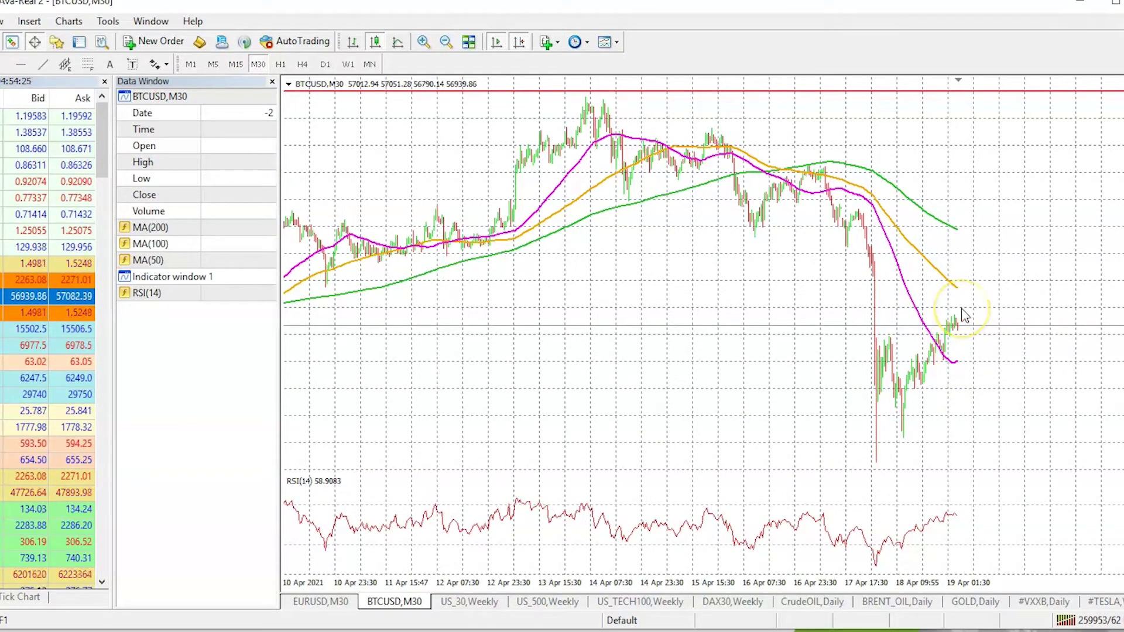
{"action": "left_click_drag", "start_coordinate": [964, 339], "coordinate": [990, 188]}
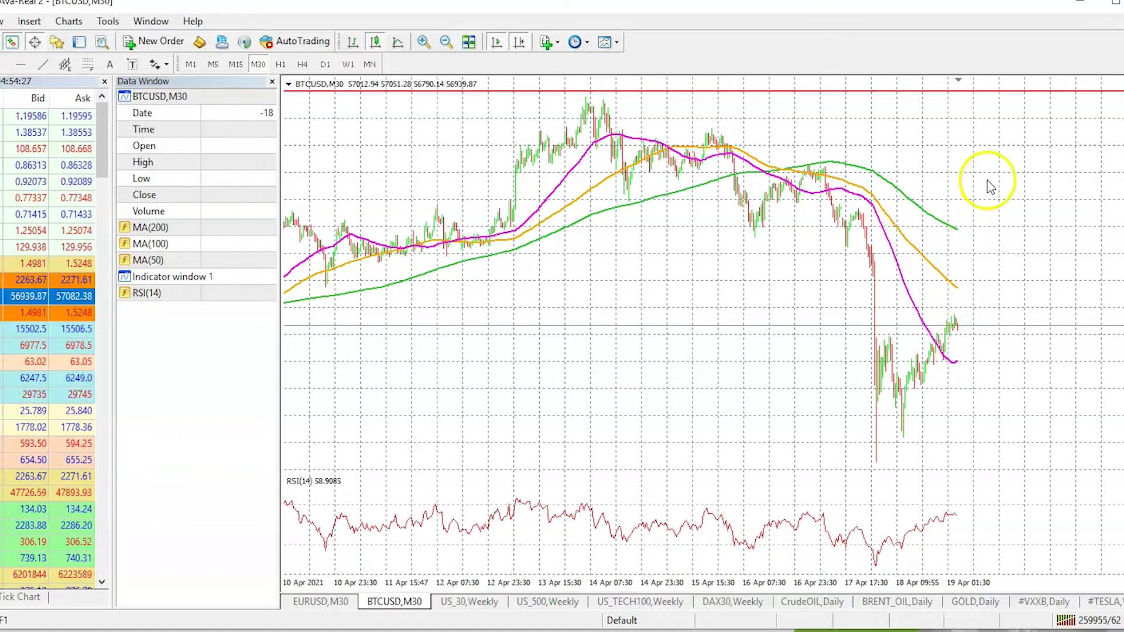
On the BTCUSD daily chart, move the two mid-chart horizontal lines up to about 48,500 and 46,070 around the 100-period moving average.
{"action": "left_click", "coordinate": [325, 64]}
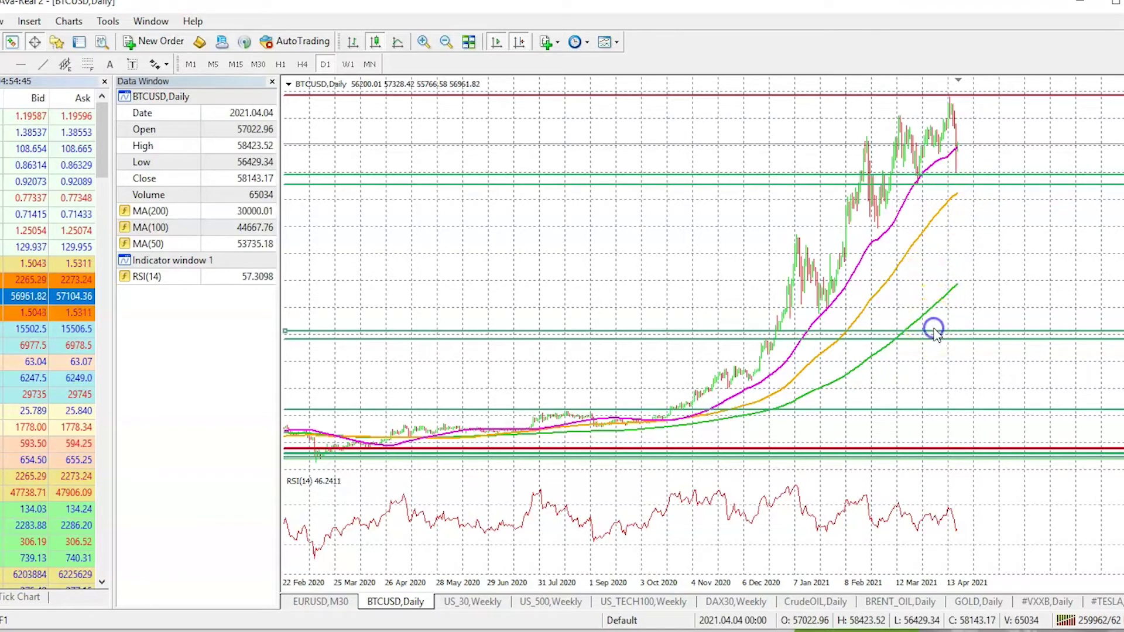
{"action": "left_click_drag", "start_coordinate": [934, 331], "coordinate": [956, 212]}
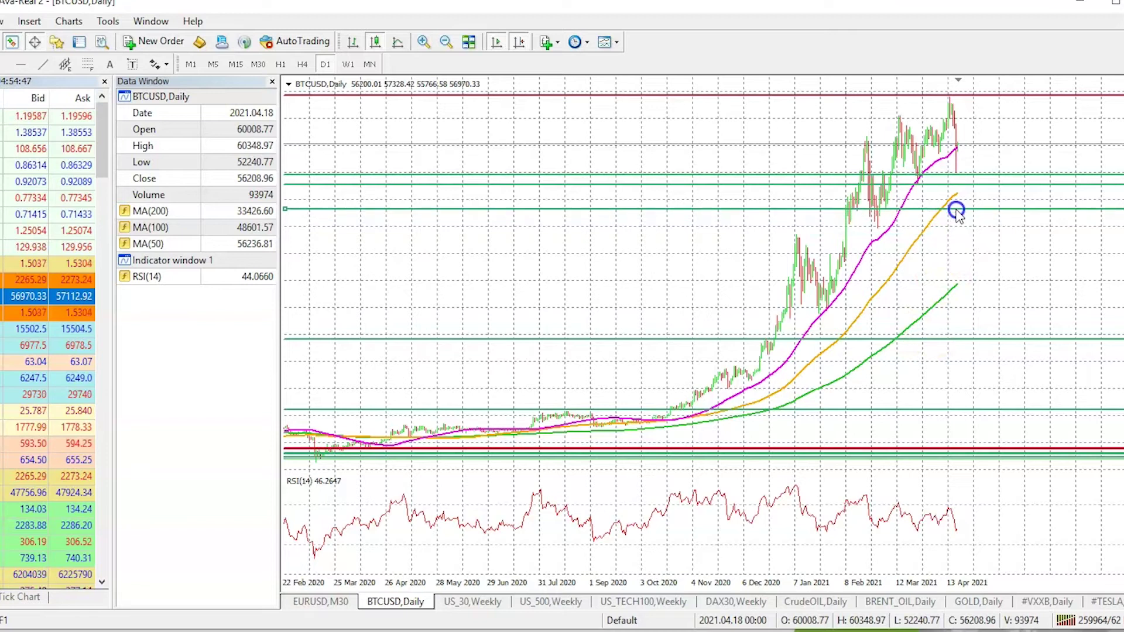
{"action": "double_click", "coordinate": [947, 340]}
{"action": "left_click_drag", "start_coordinate": [947, 341], "coordinate": [937, 197]}
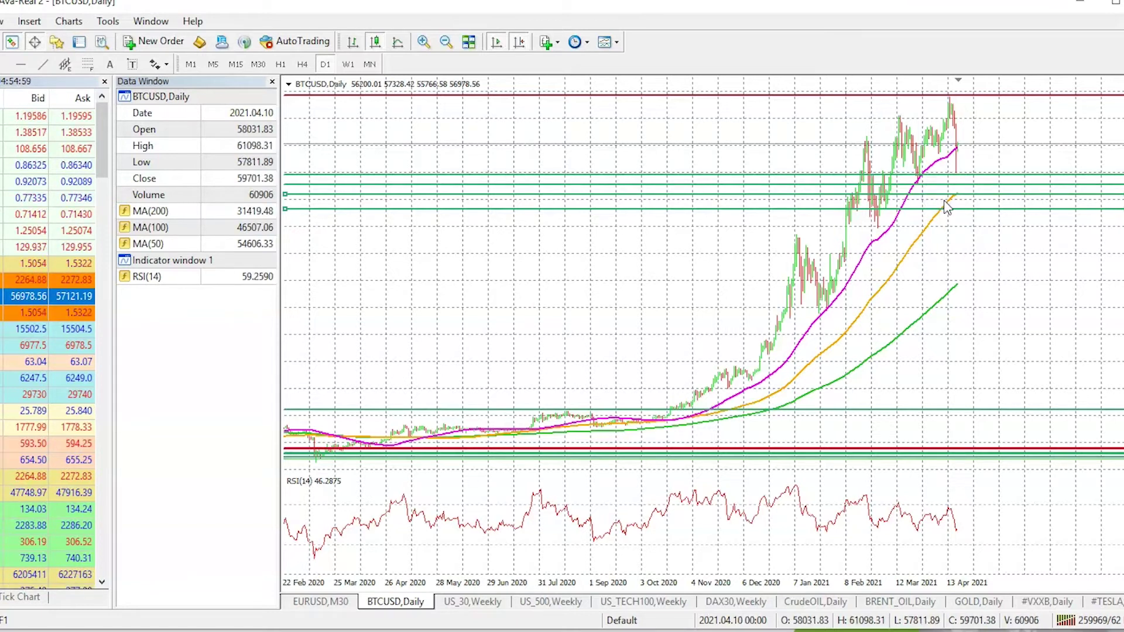
{"action": "mouse_move", "coordinate": [952, 211]}
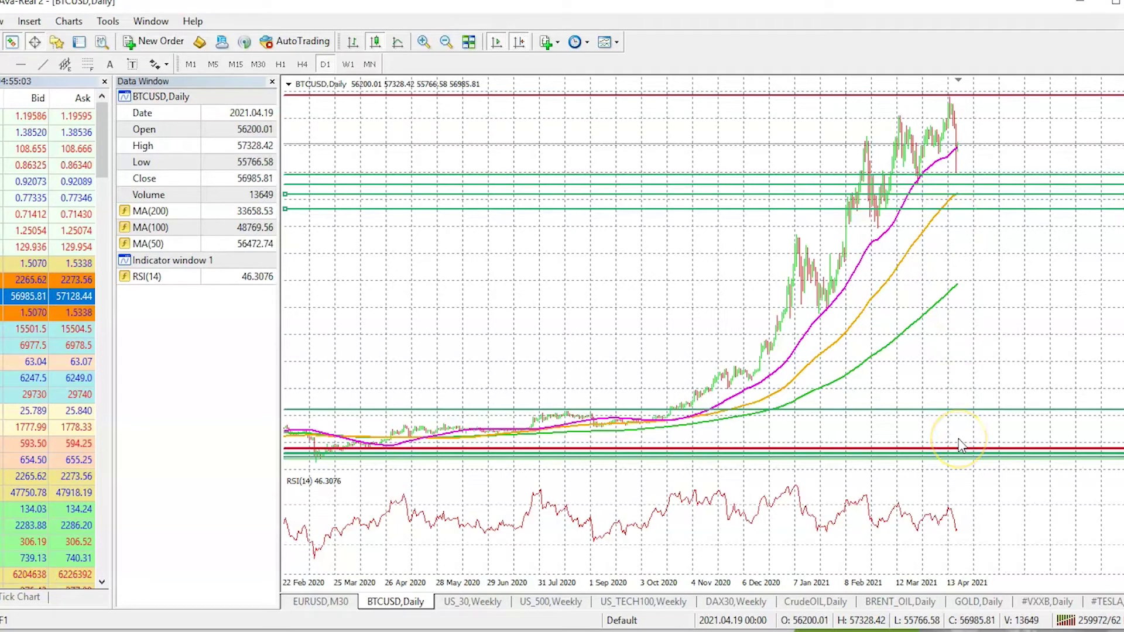
Move two lower horizontal lines up to about 33,950 and 29,590, beside the 200-period moving average and January lows.
{"action": "double_click", "coordinate": [956, 410]}
{"action": "left_click_drag", "start_coordinate": [955, 412], "coordinate": [952, 309]}
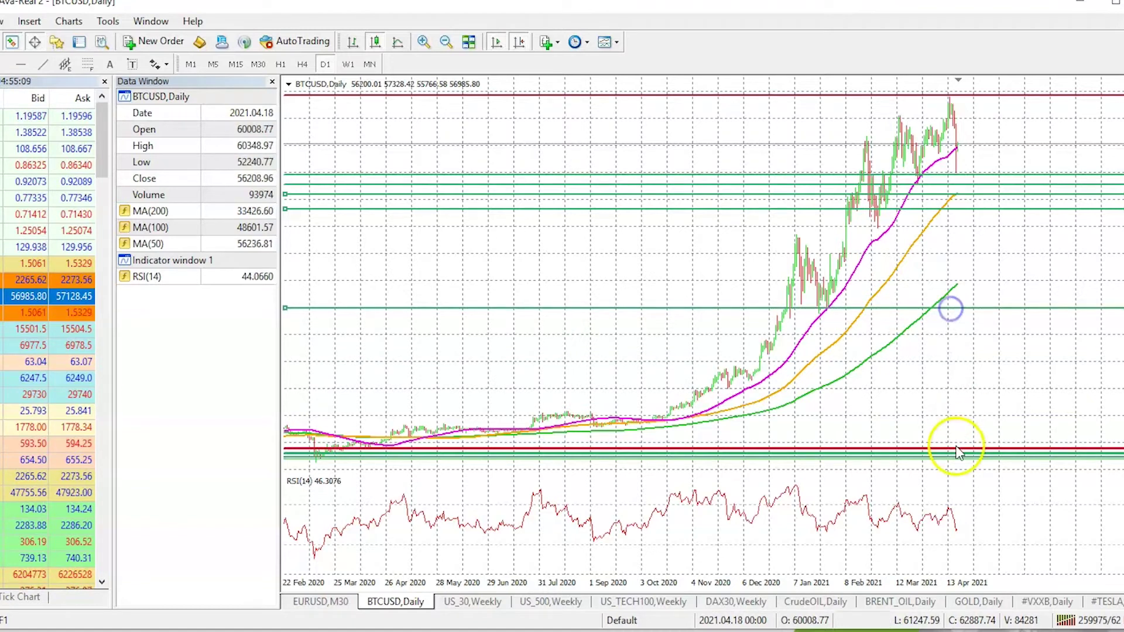
{"action": "left_click_drag", "start_coordinate": [960, 457], "coordinate": [967, 284]}
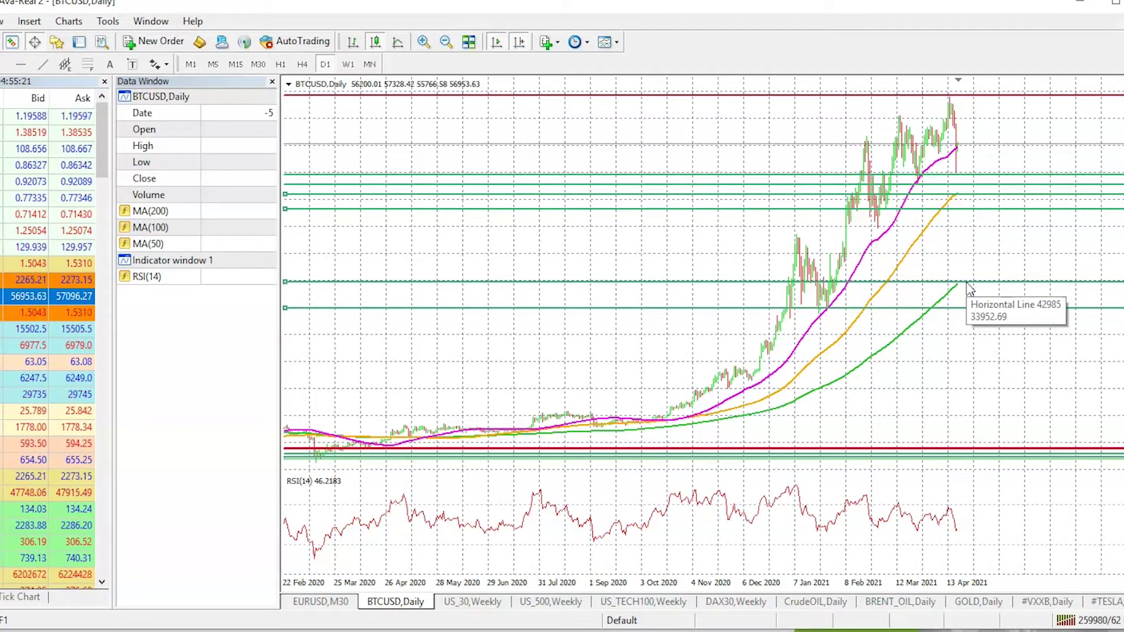
Read the price labels of the horizontal support lines below the latest BTCUSD daily candle.
{"action": "left_click", "coordinate": [937, 305]}
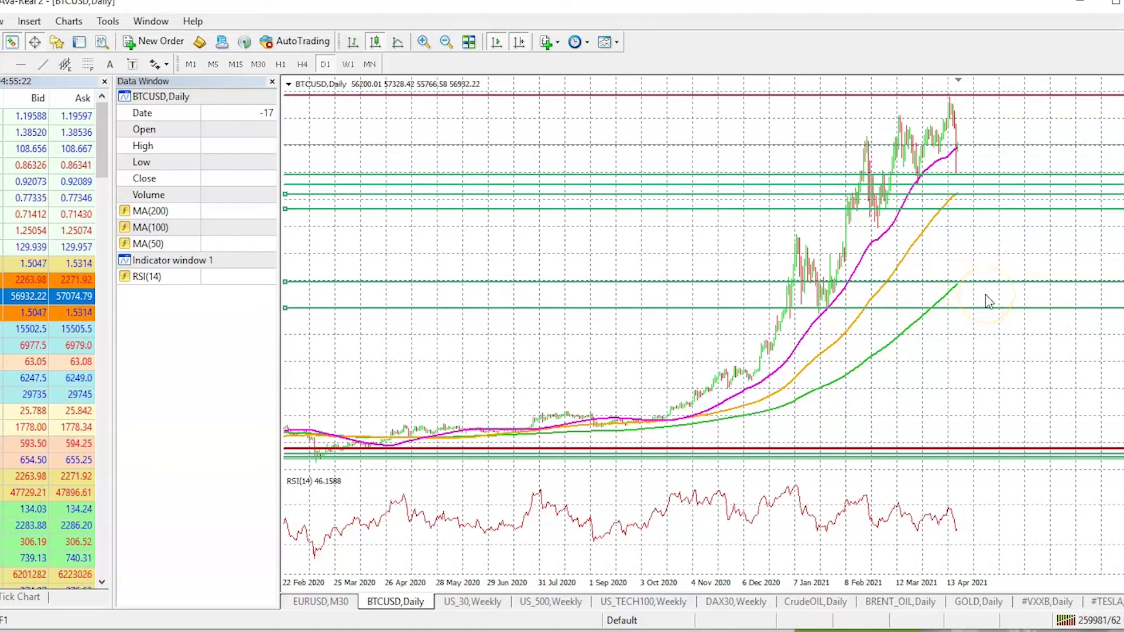
{"action": "left_click", "coordinate": [953, 187]}
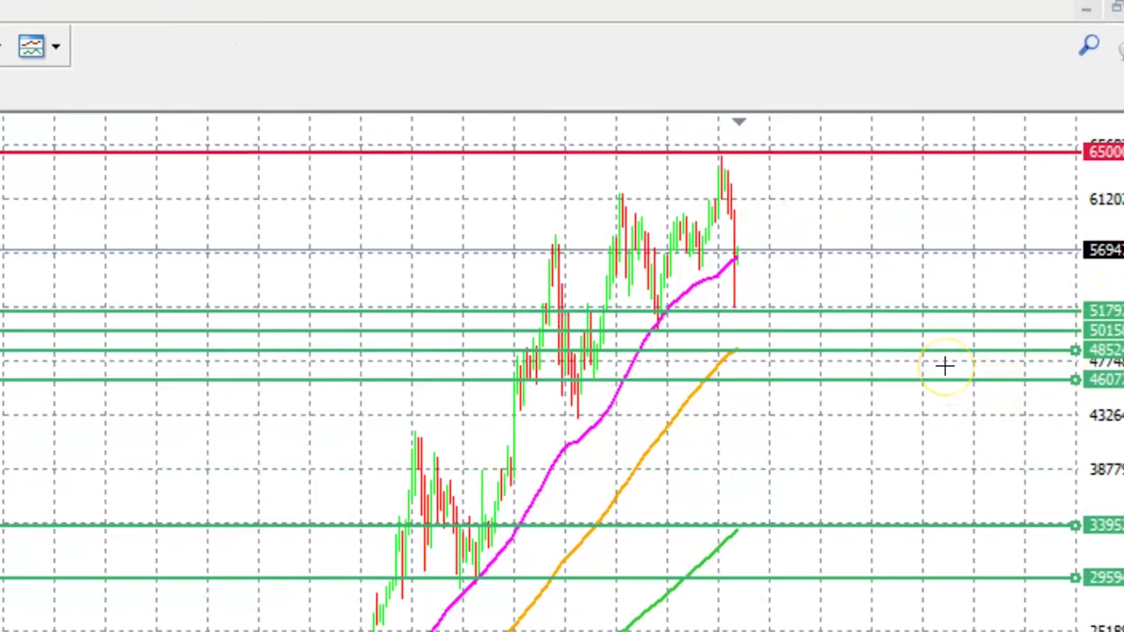
{"action": "left_click", "coordinate": [859, 571]}
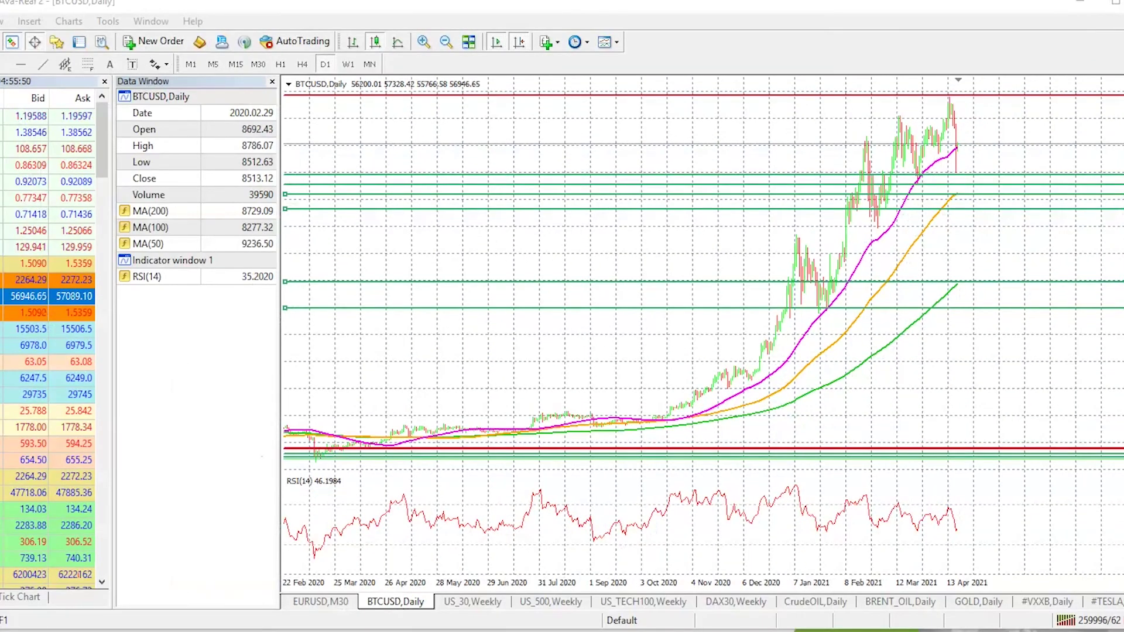
Load ETH into the daily chart and mark a support zone near the March highs, lowering the existing horizontal line and adding another at about 1887.
{"action": "left_click", "coordinate": [1, 322]}
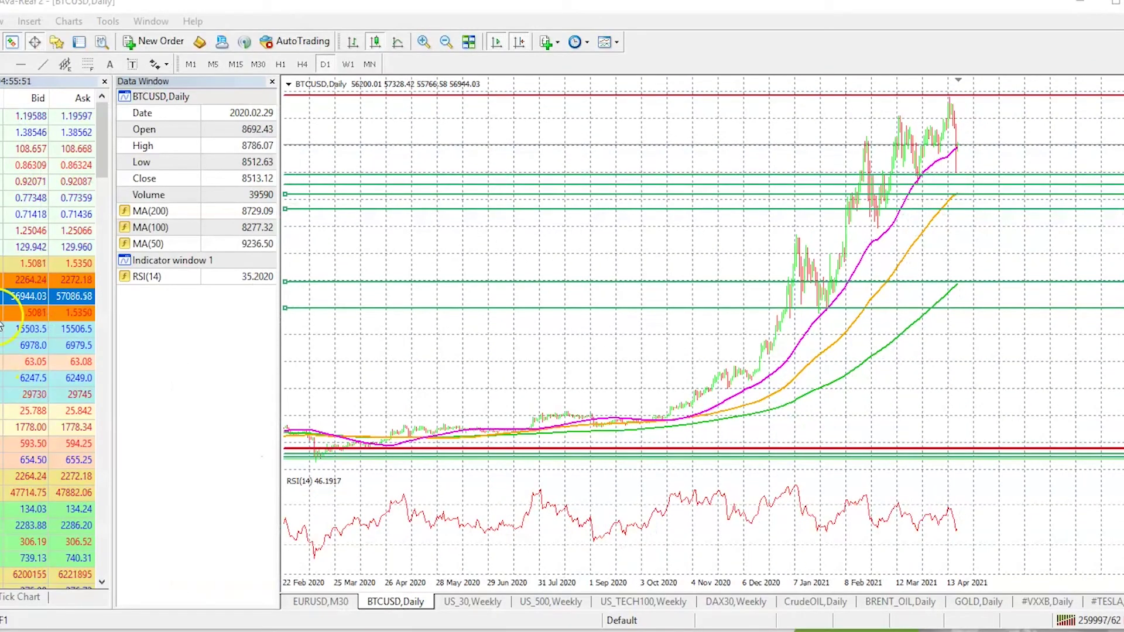
{"action": "left_click_drag", "start_coordinate": [23, 280], "coordinate": [487, 344]}
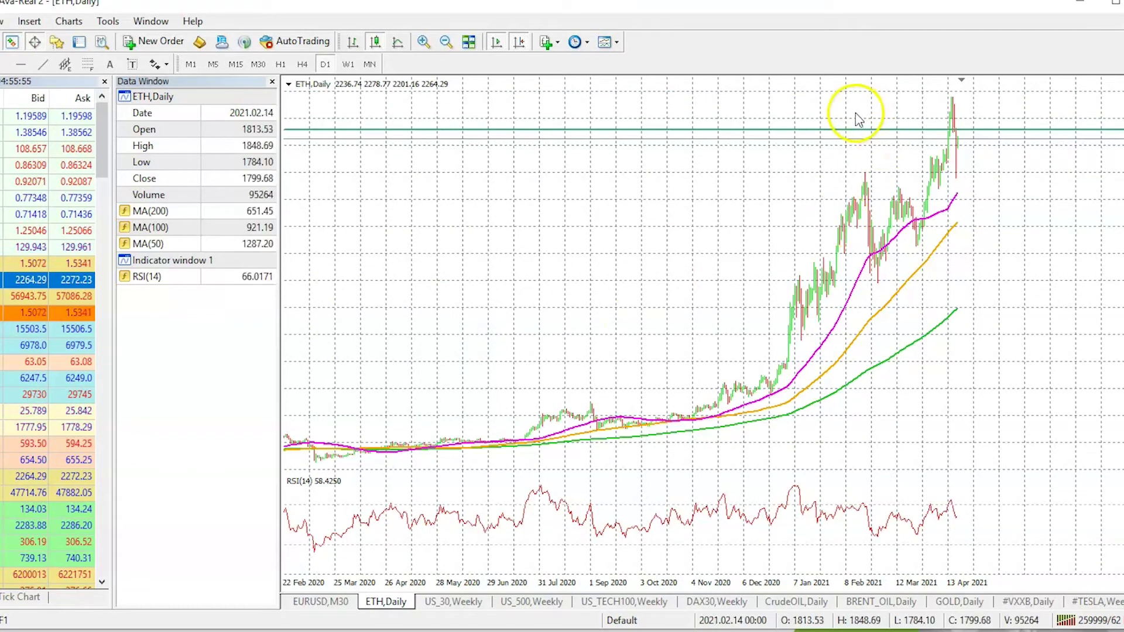
{"action": "left_click_drag", "start_coordinate": [856, 130], "coordinate": [923, 206]}
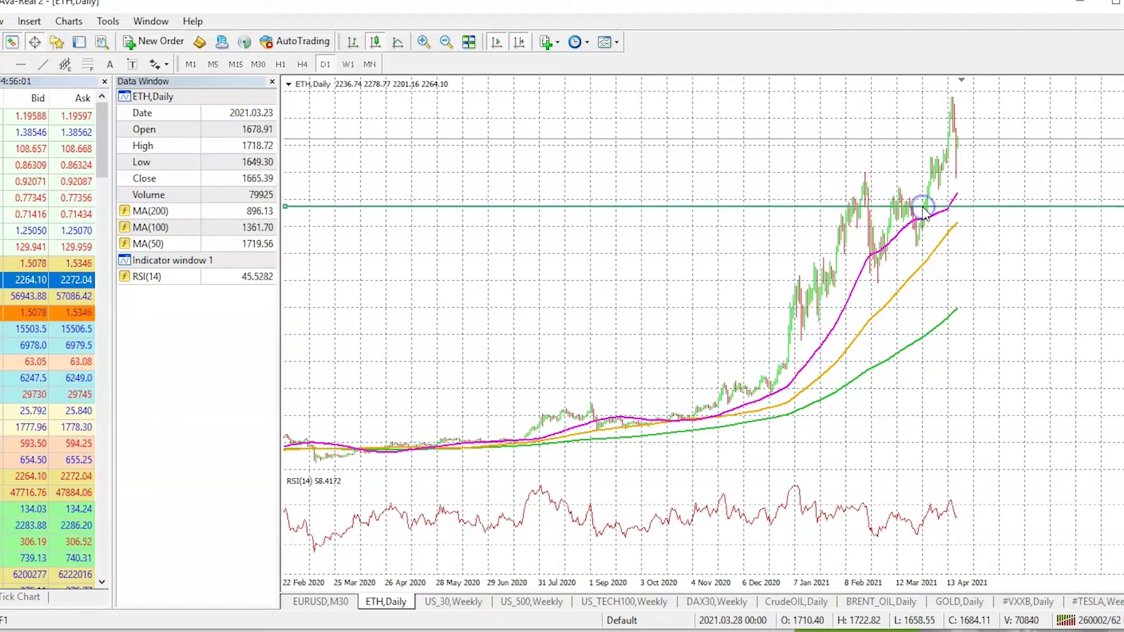
{"action": "left_click", "coordinate": [21, 65]}
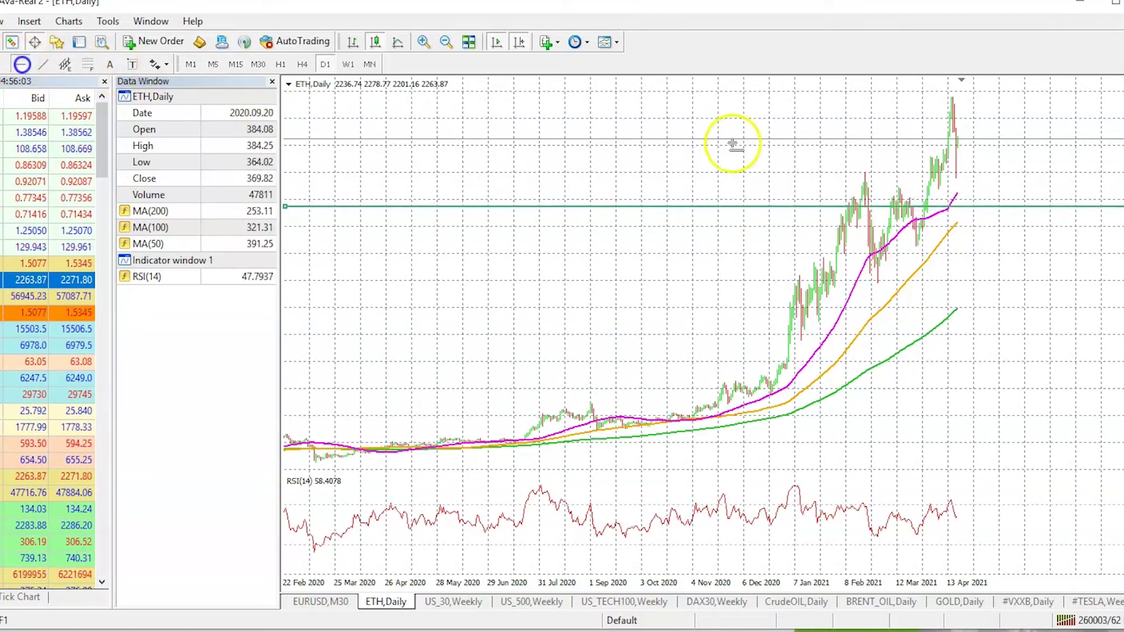
{"action": "left_click", "coordinate": [912, 194]}
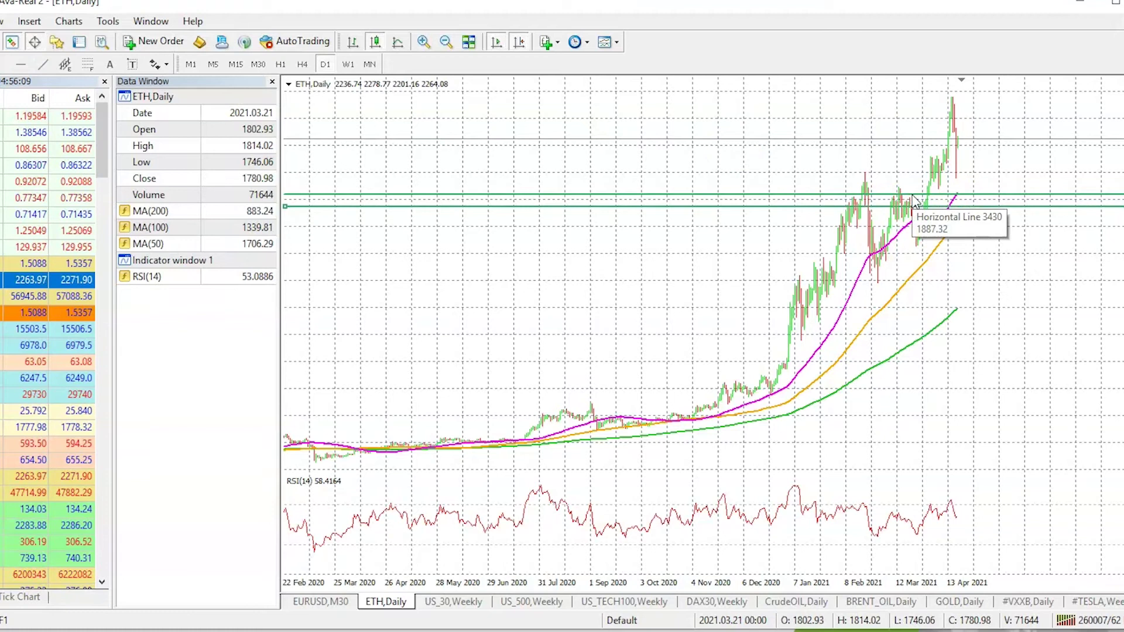
Switch the ETH chart to M30 and check the 100-period moving average's value above the latest candle.
{"action": "left_click", "coordinate": [251, 66]}
{"action": "left_click", "coordinate": [257, 64]}
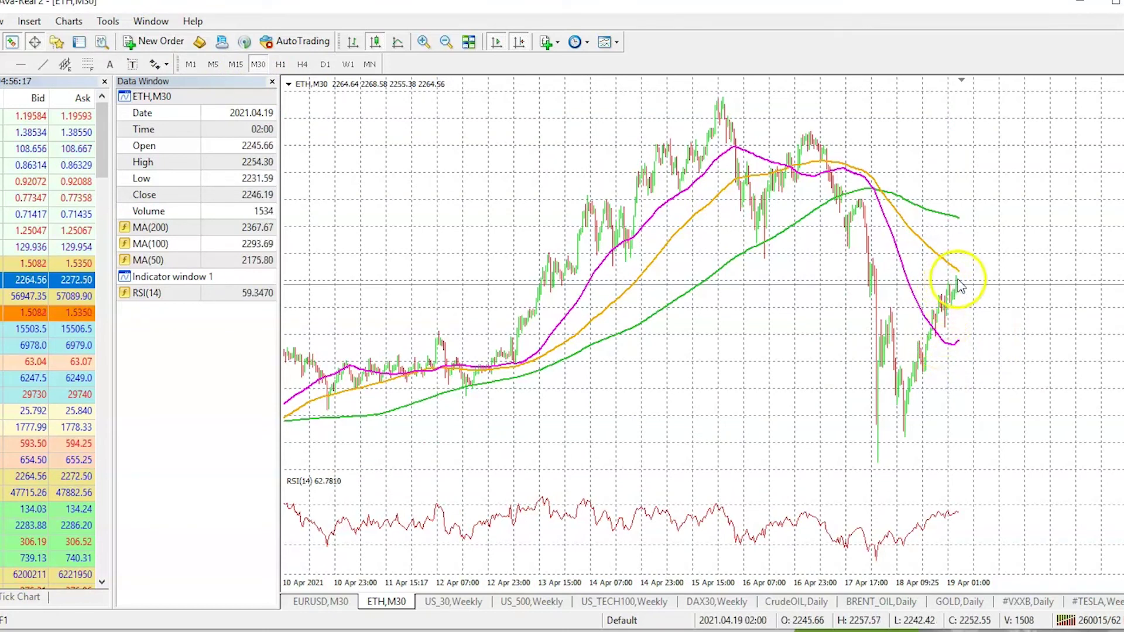
{"action": "mouse_move", "coordinate": [959, 280]}
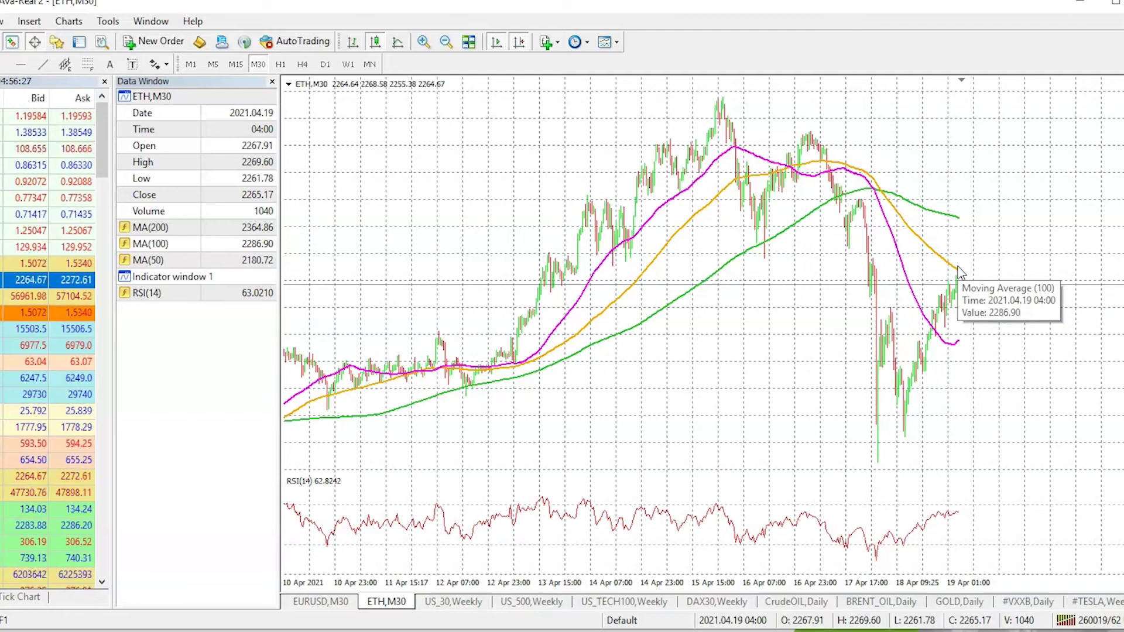
{"action": "left_click", "coordinate": [960, 321]}
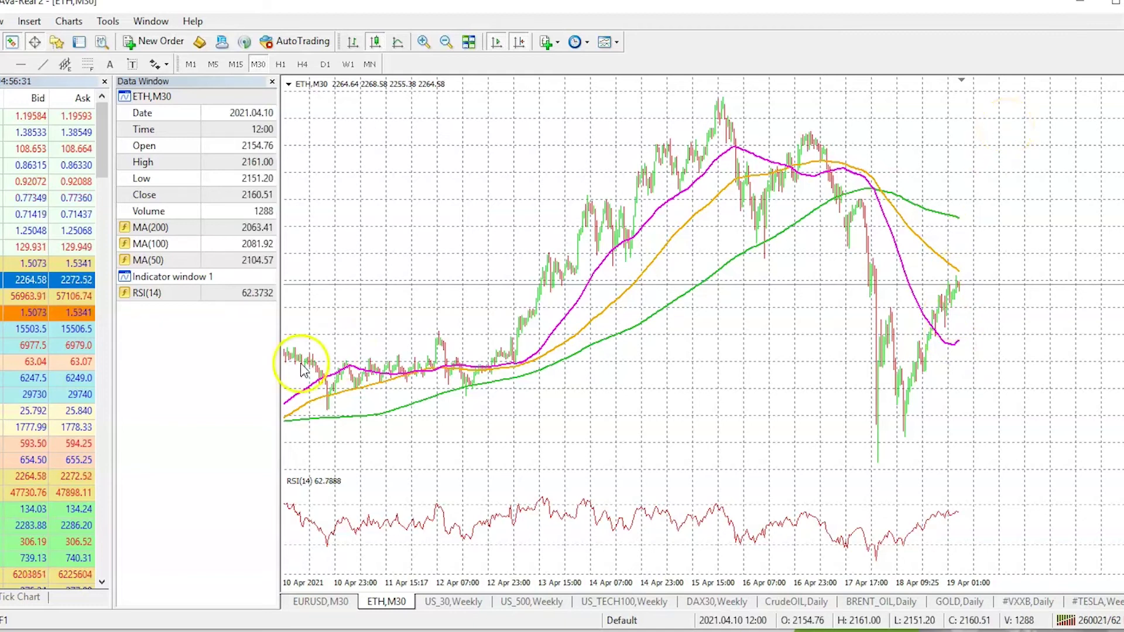
Load XRPUSD into the M30 chart and compare its latest candles with the 100-period moving average.
{"action": "left_click", "coordinate": [17, 264]}
{"action": "left_click_drag", "start_coordinate": [477, 282], "coordinate": [785, 282]}
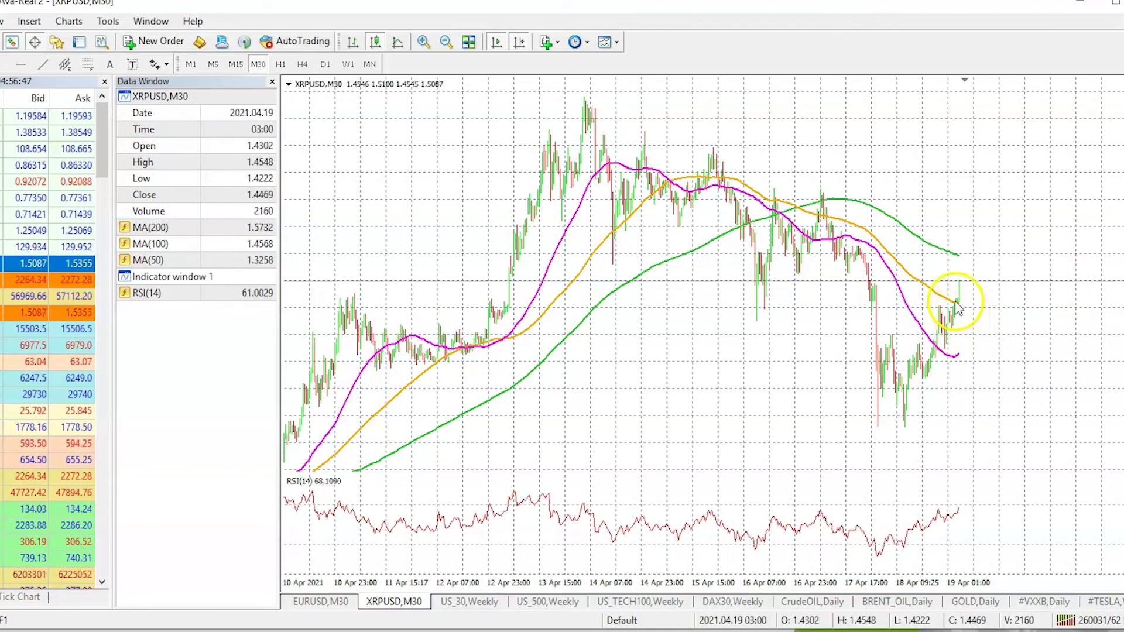
{"action": "mouse_move", "coordinate": [956, 306]}
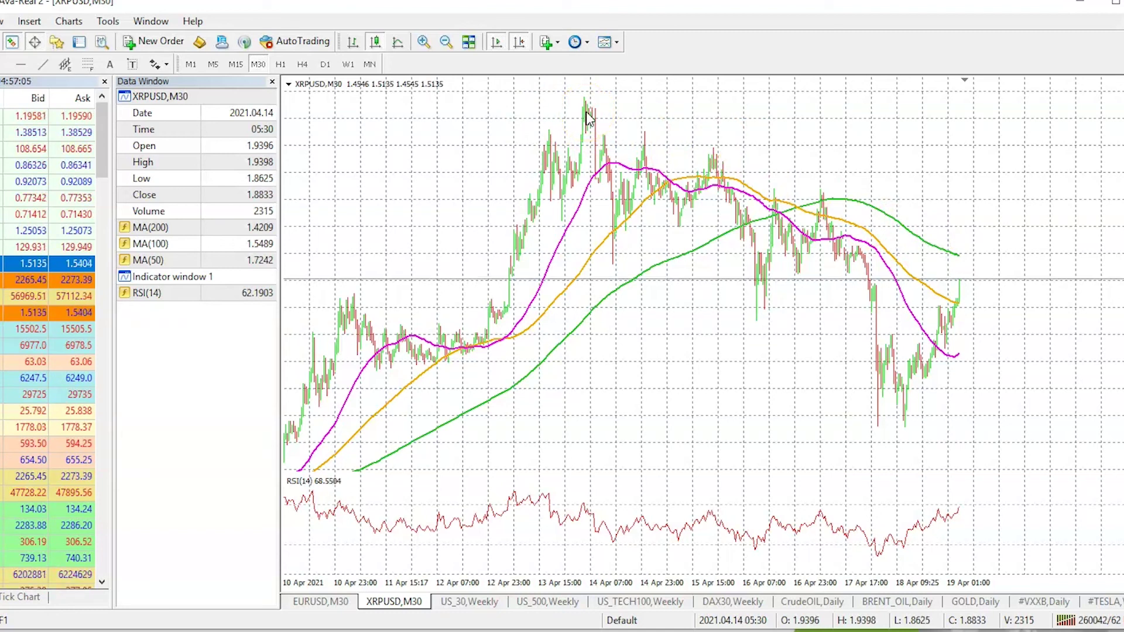
View the XRPUSD trend on the daily timeframe, then return the chart to M30.
{"action": "left_click", "coordinate": [325, 65]}
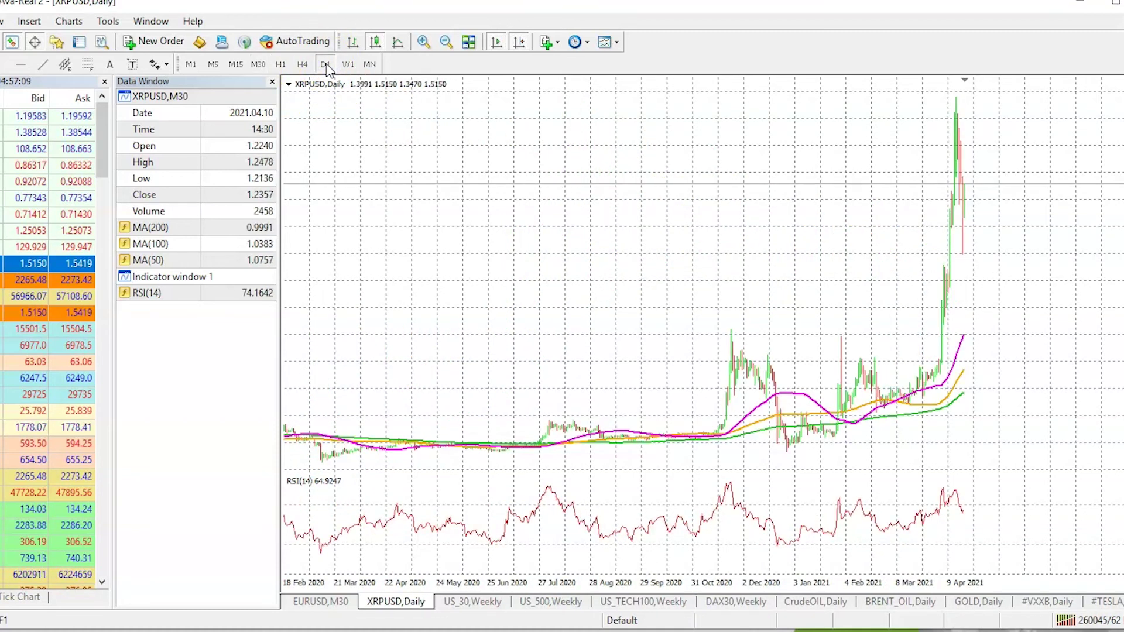
{"action": "left_click", "coordinate": [236, 66]}
{"action": "left_click", "coordinate": [253, 65]}
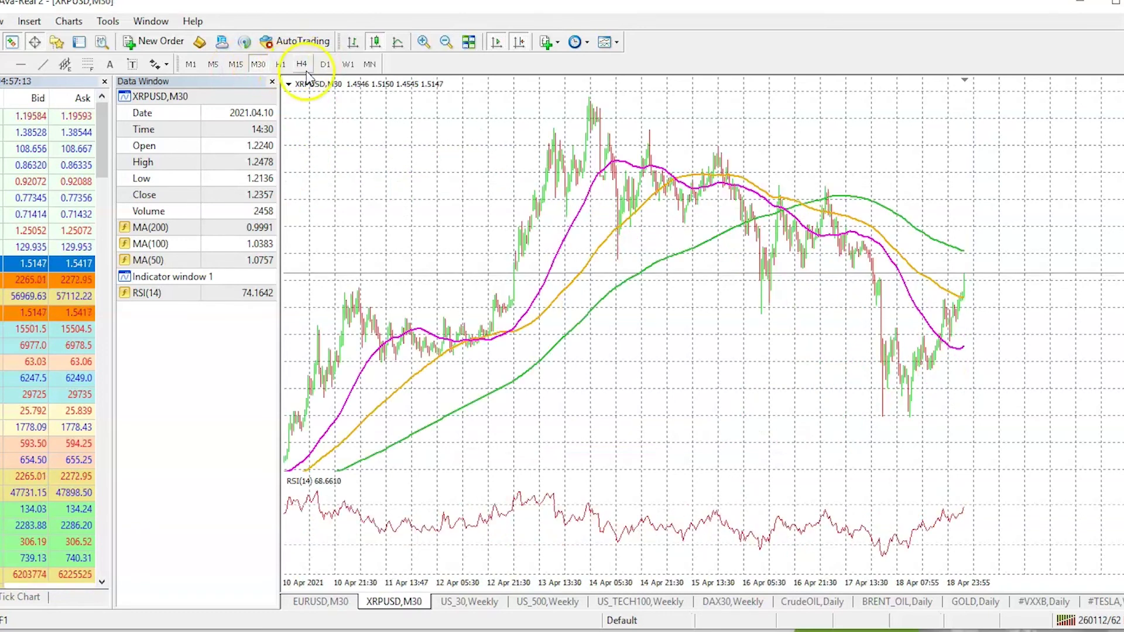
Place two closely spaced horizontal lines as a resistance zone at the 14 April peak on the XRPUSD M30 chart.
{"action": "left_click", "coordinate": [16, 63]}
{"action": "left_click", "coordinate": [598, 98]}
{"action": "left_click", "coordinate": [16, 63]}
{"action": "left_click", "coordinate": [598, 115]}
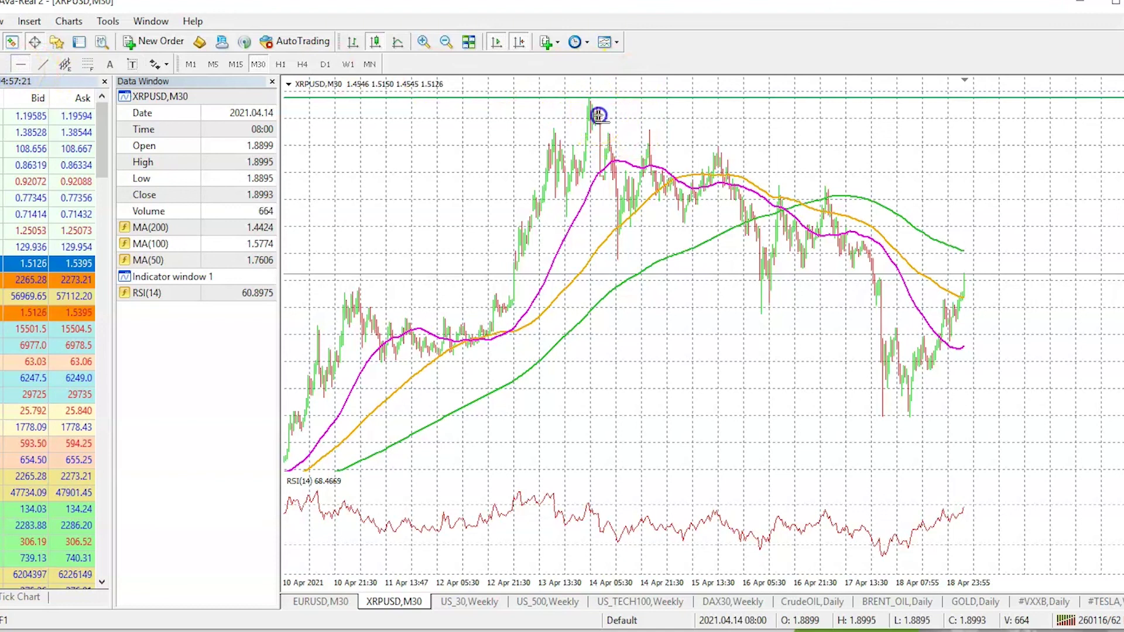
Place two closely spaced horizontal lines as a support zone around the 50-period moving average near the latest XRPUSD M30 candles.
{"action": "left_click", "coordinate": [34, 69]}
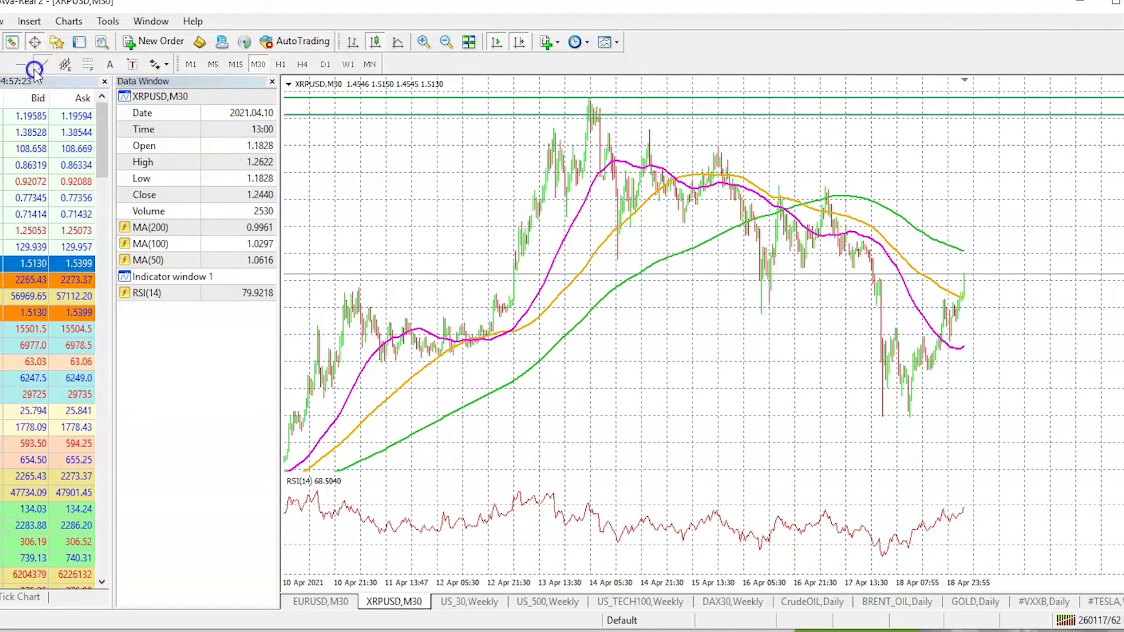
{"action": "left_click", "coordinate": [962, 350]}
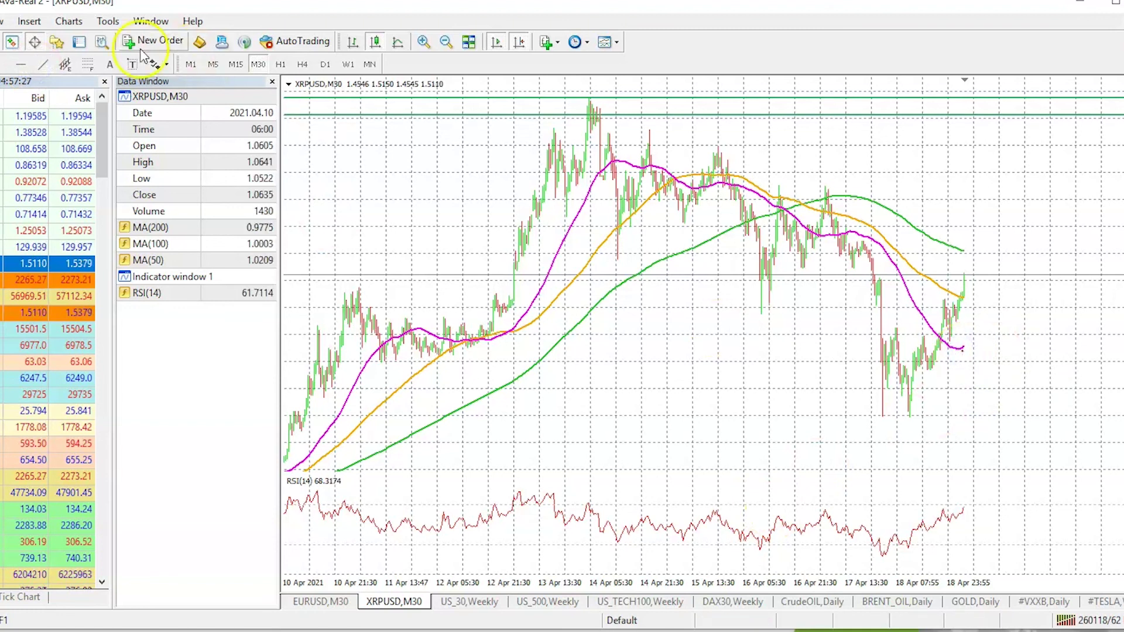
{"action": "left_click", "coordinate": [20, 63]}
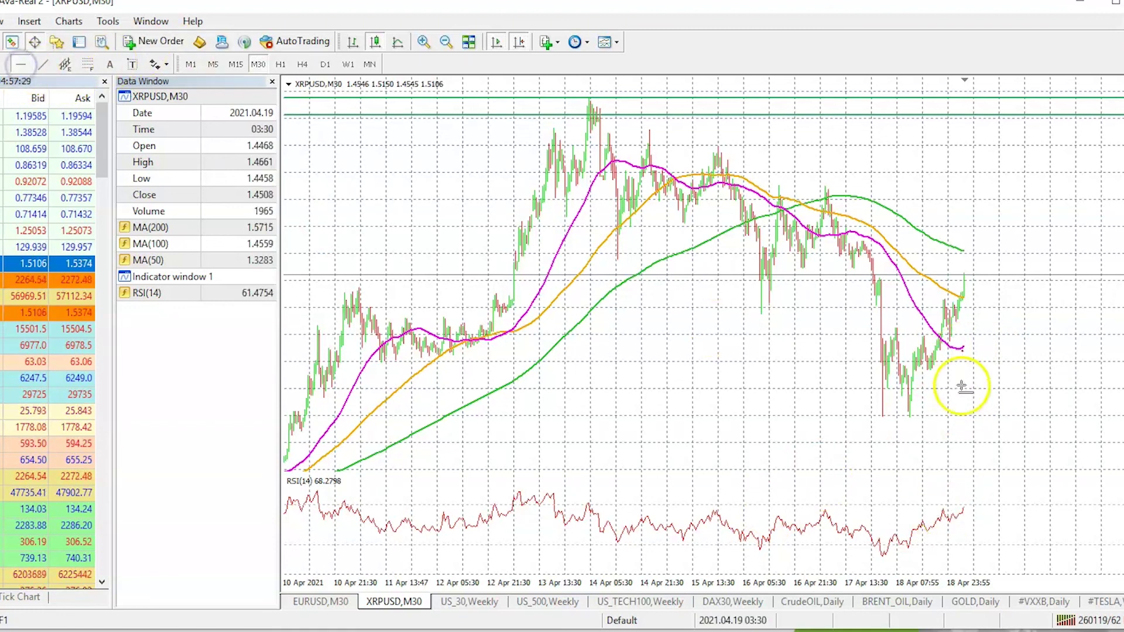
{"action": "left_click", "coordinate": [946, 352]}
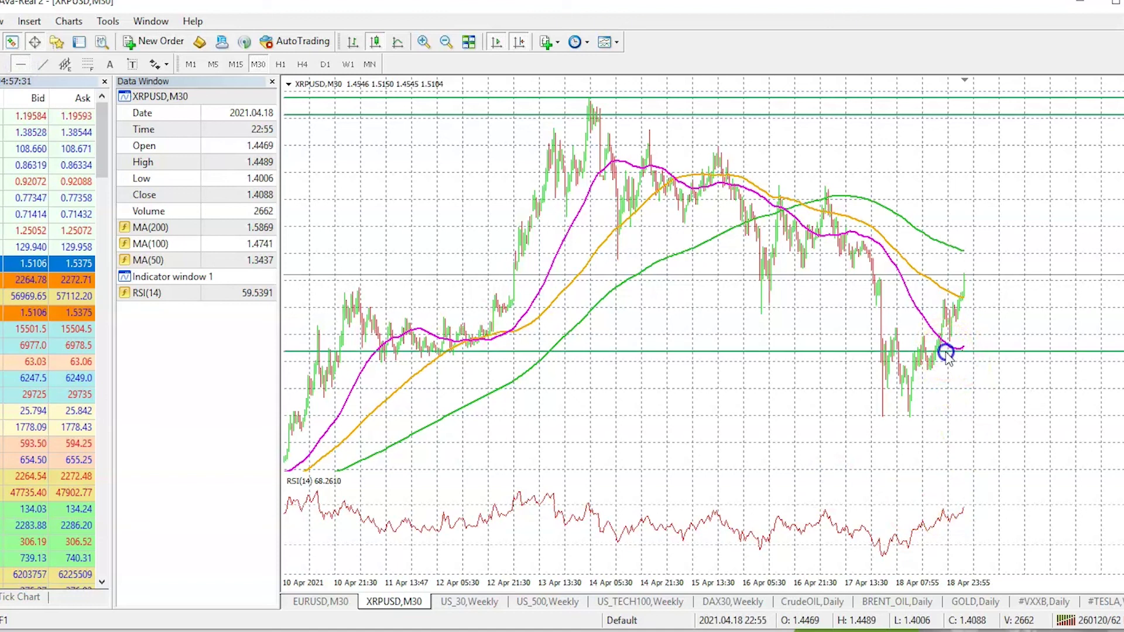
{"action": "left_click", "coordinate": [27, 65]}
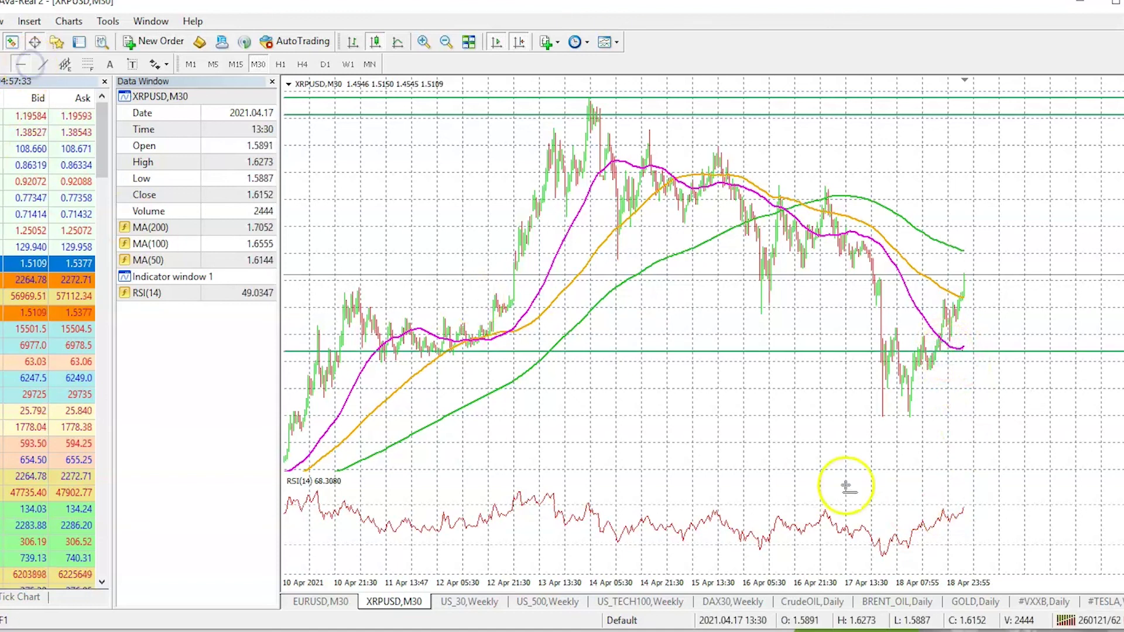
{"action": "left_click", "coordinate": [946, 338]}
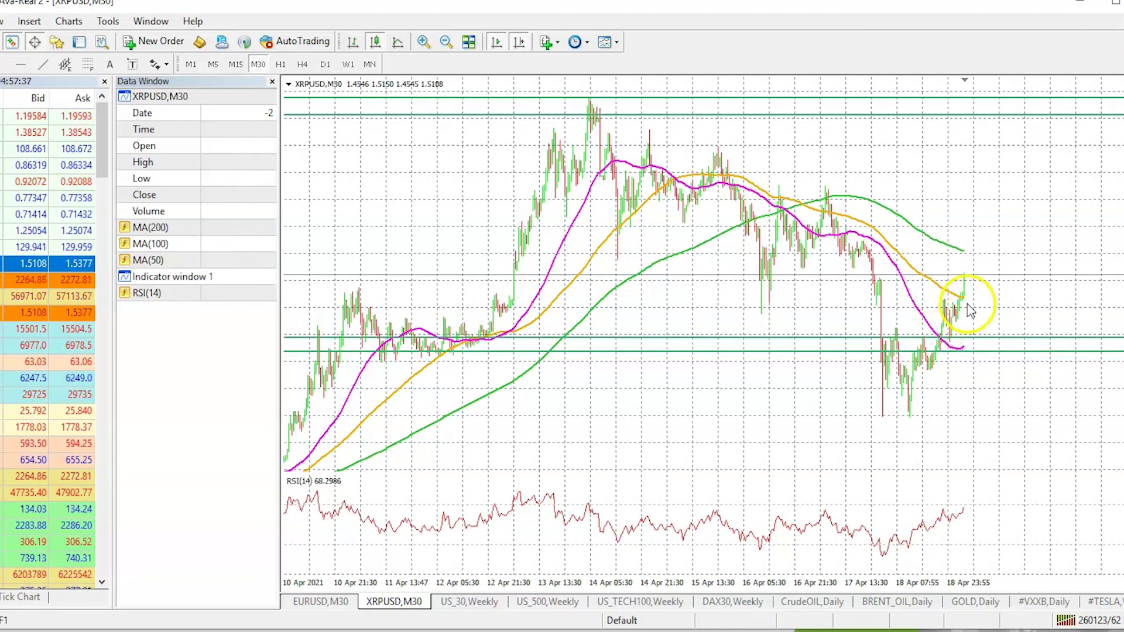